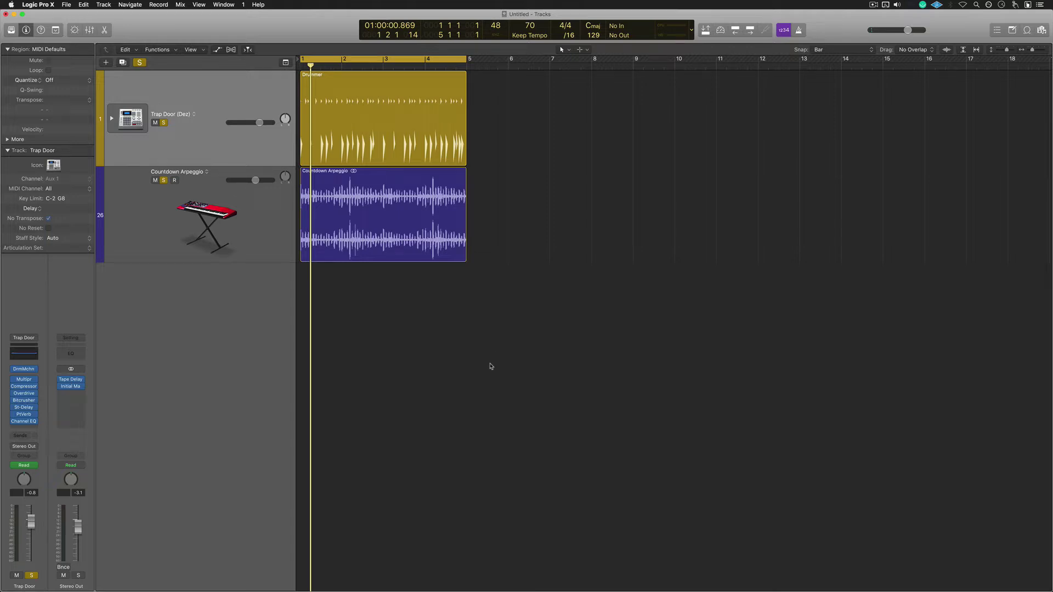
Step: Play the drums and arpeggio, then select the Countdown Arpeggio track
{"action": "key", "text": "space"}
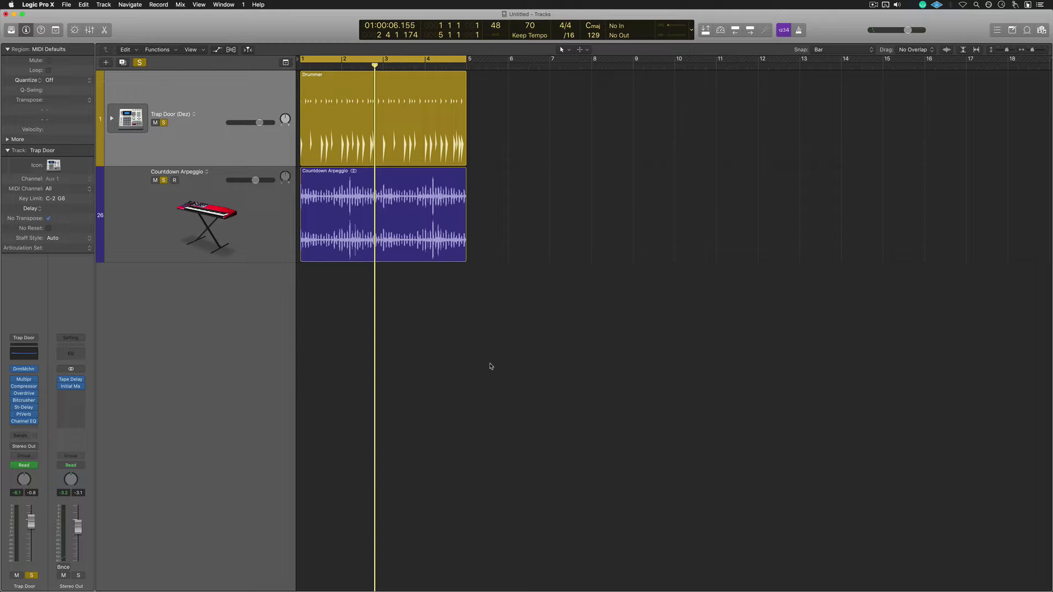
{"action": "key", "text": "Down"}
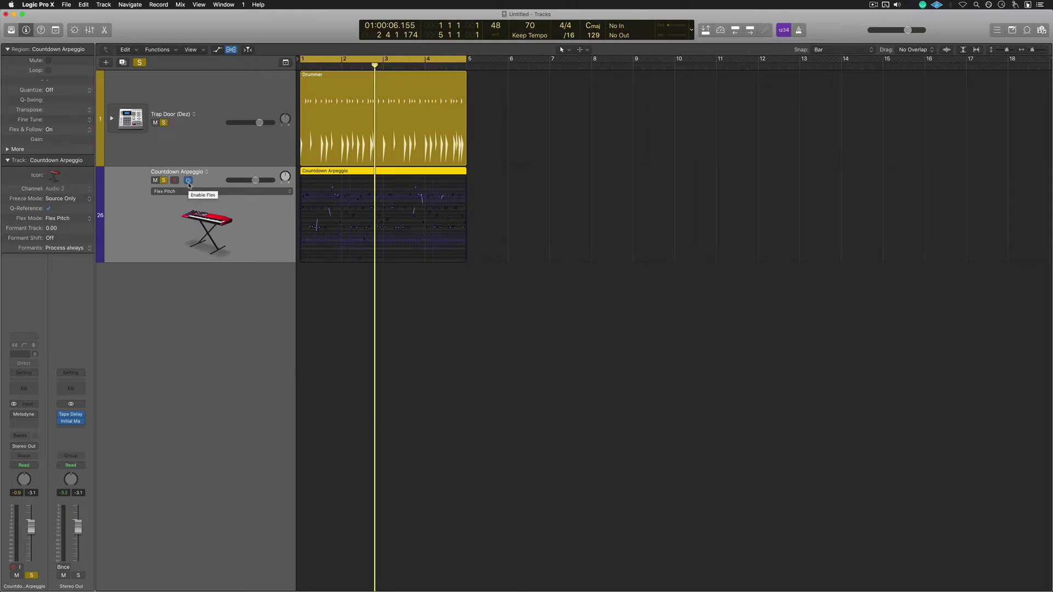
Step: Enable Flex Pitch on the Countdown Arpeggio track and show its flex editor
{"action": "left_click", "coordinate": [188, 180]}
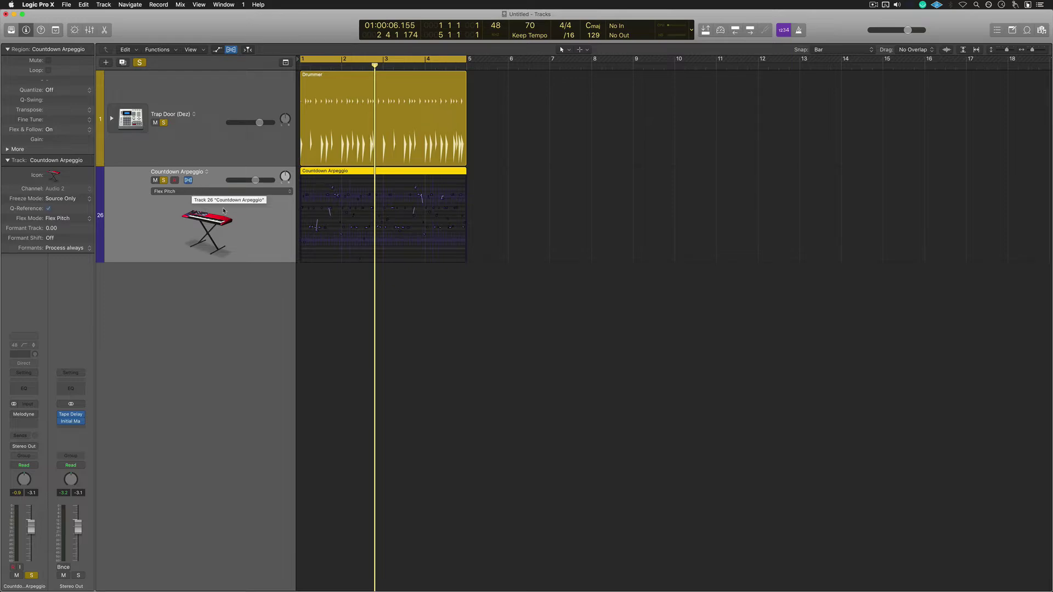
{"action": "key", "text": "e"}
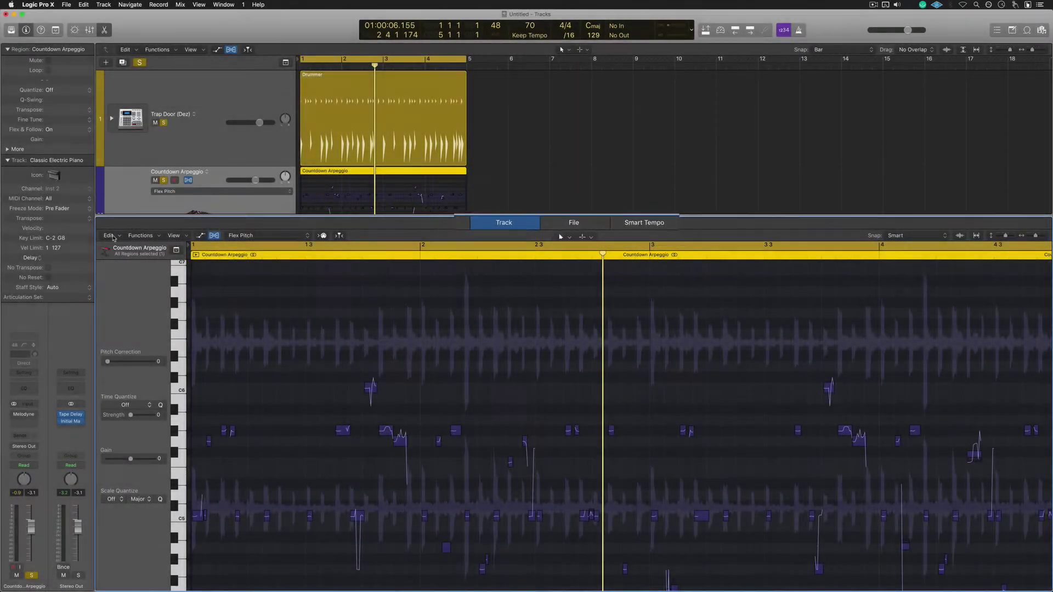
Step: Keeping Flex Pitch mode, convert the arpeggio's pitch data into a new Classic Electric Piano MIDI track
{"action": "left_click", "coordinate": [112, 236]}
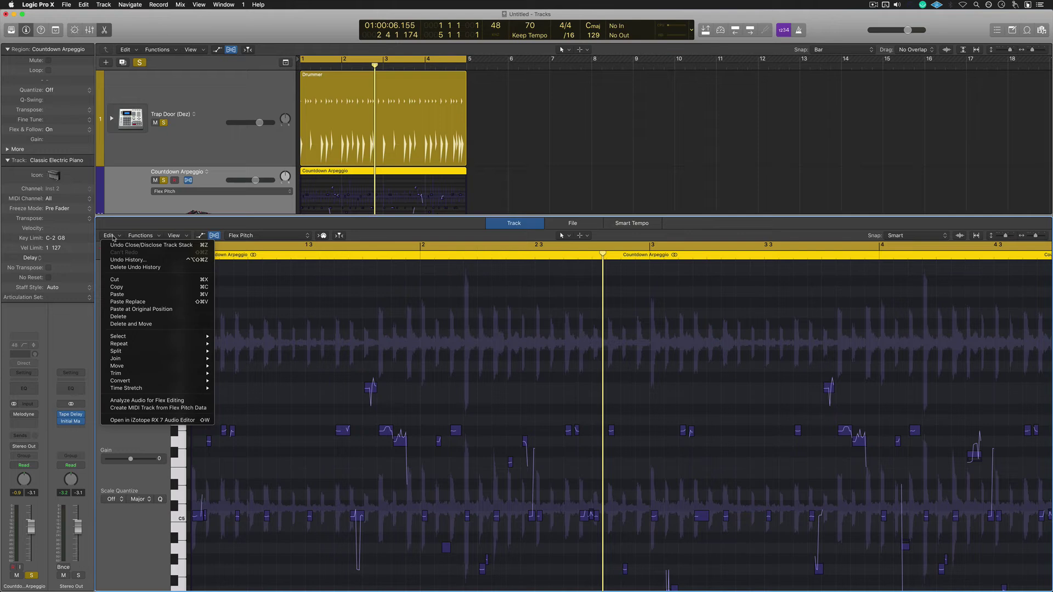
{"action": "mouse_move", "coordinate": [144, 349]}
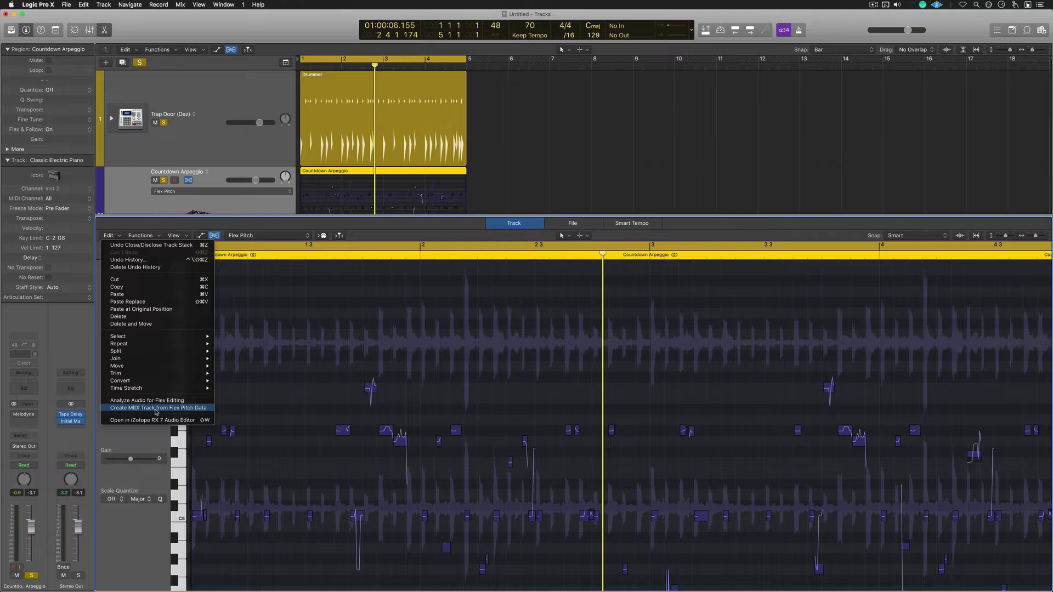
{"action": "left_click", "coordinate": [157, 412]}
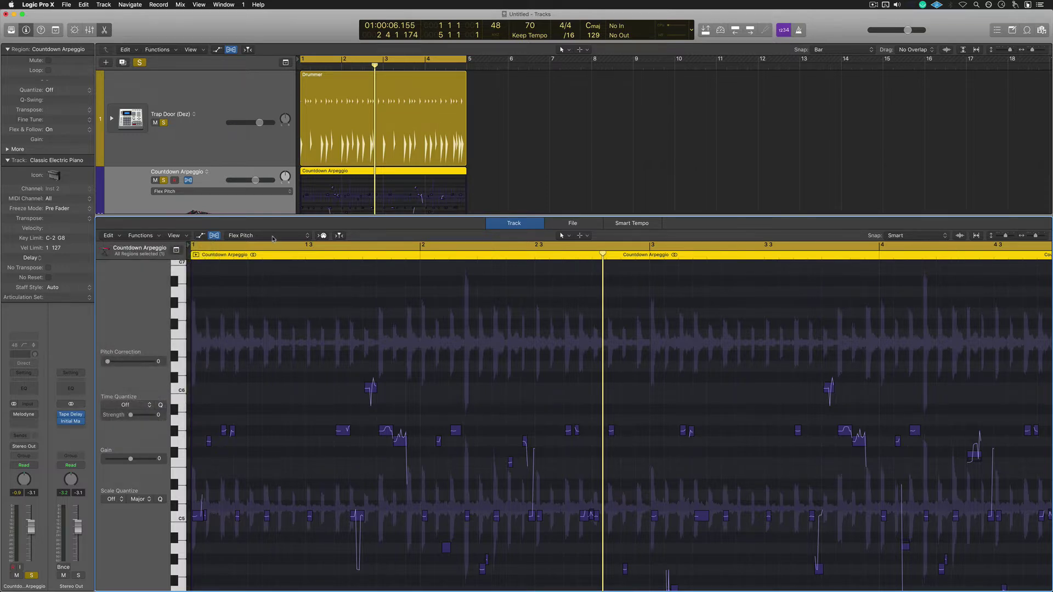
{"action": "left_click", "coordinate": [273, 237]}
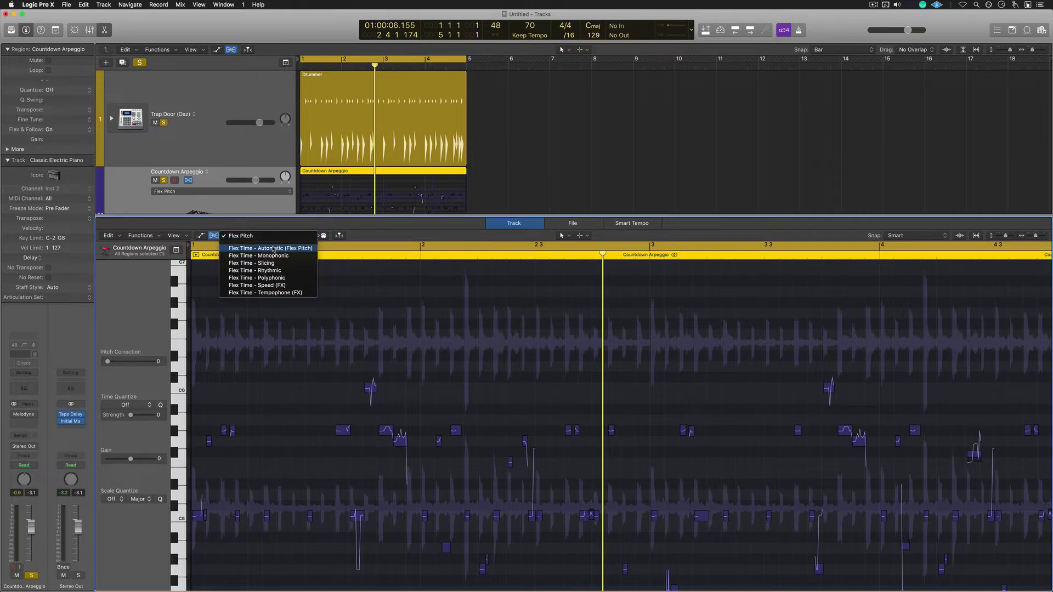
{"action": "left_click", "coordinate": [136, 235]}
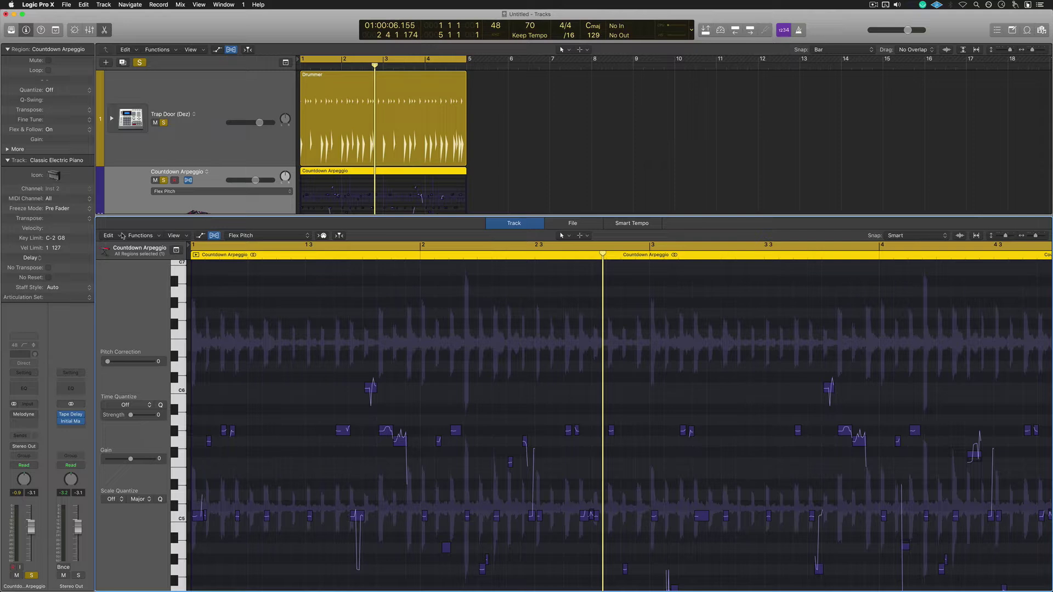
{"action": "left_click", "coordinate": [110, 237]}
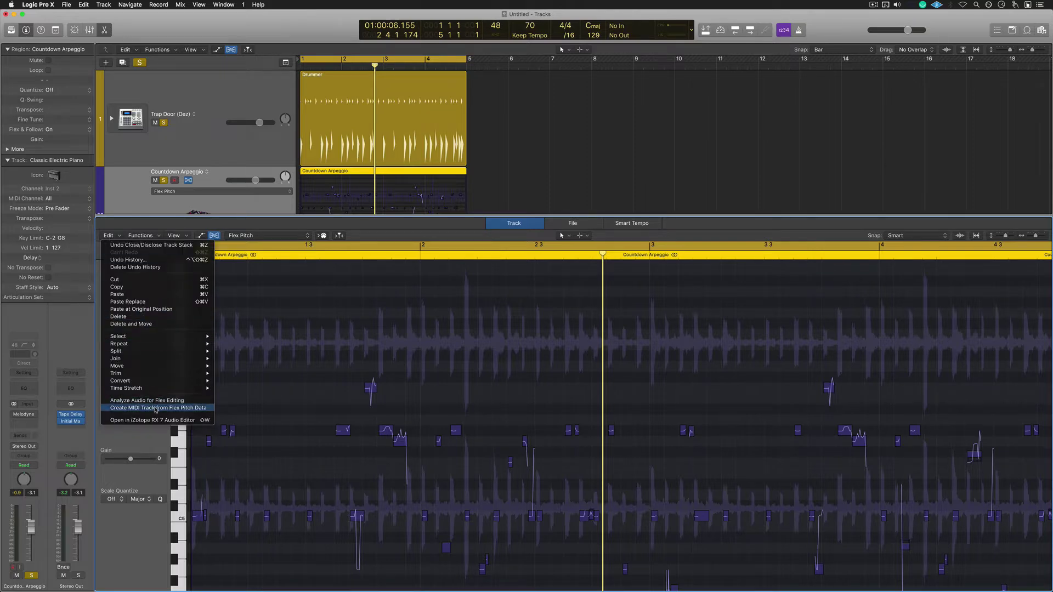
{"action": "left_click", "coordinate": [156, 409]}
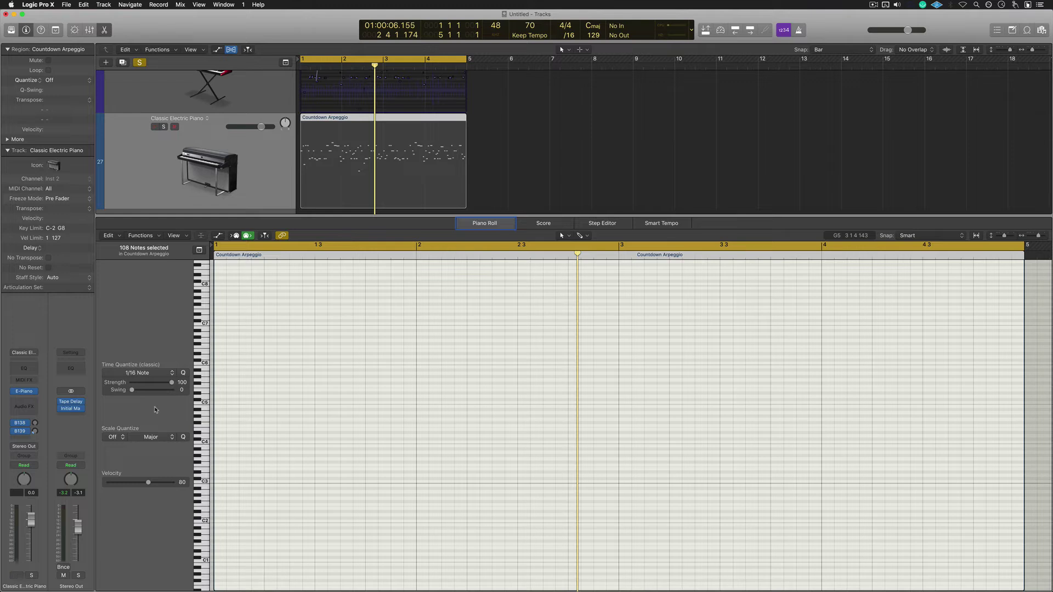
Step: Solo only the Classic Electric Piano track and view its whole region in the Piano Roll
{"action": "key", "text": "e"}
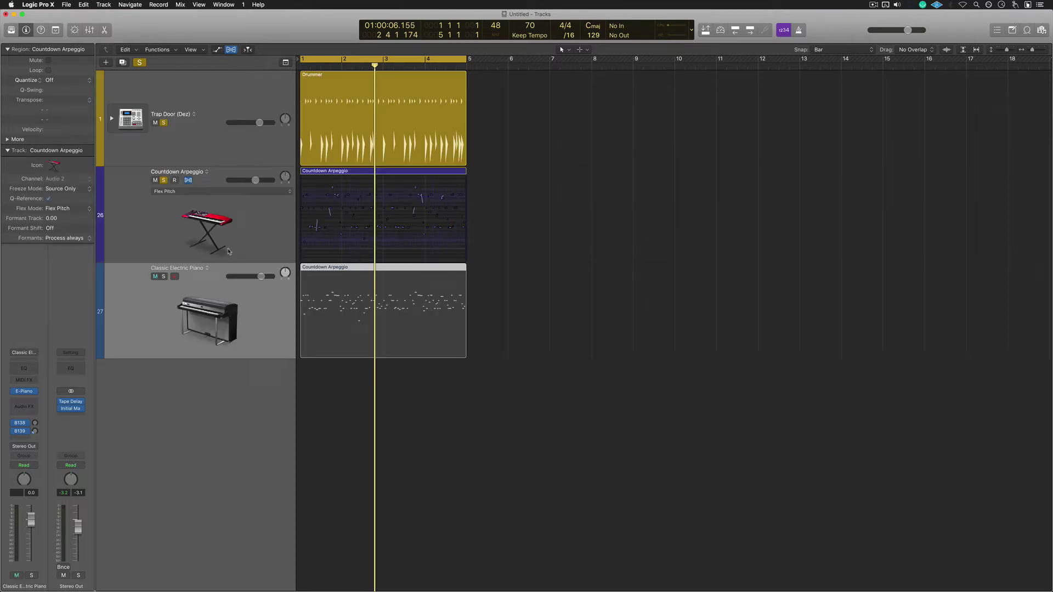
{"action": "left_click", "coordinate": [140, 62]}
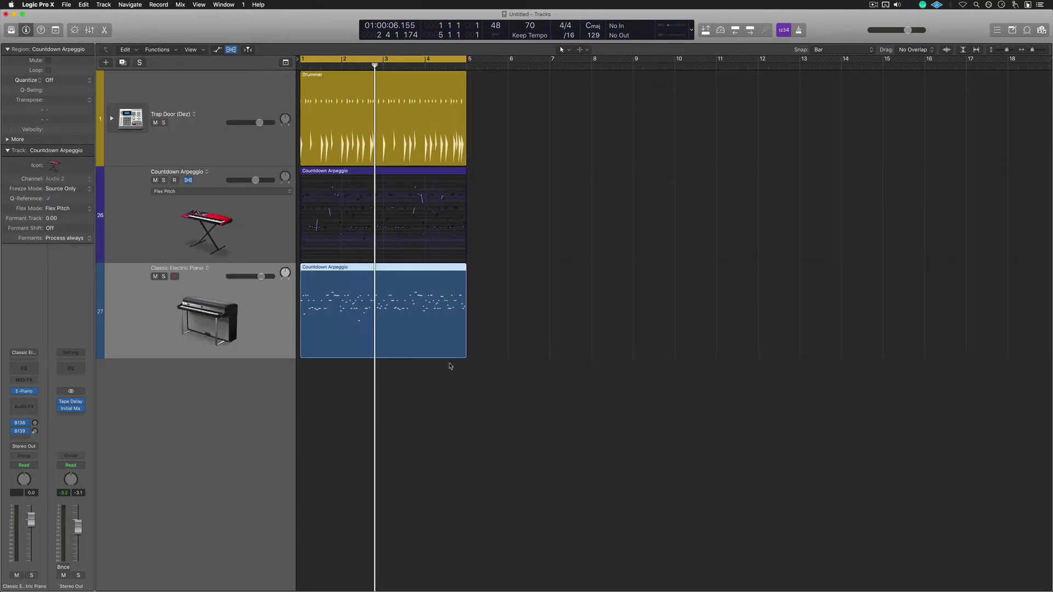
{"action": "left_click", "coordinate": [163, 276]}
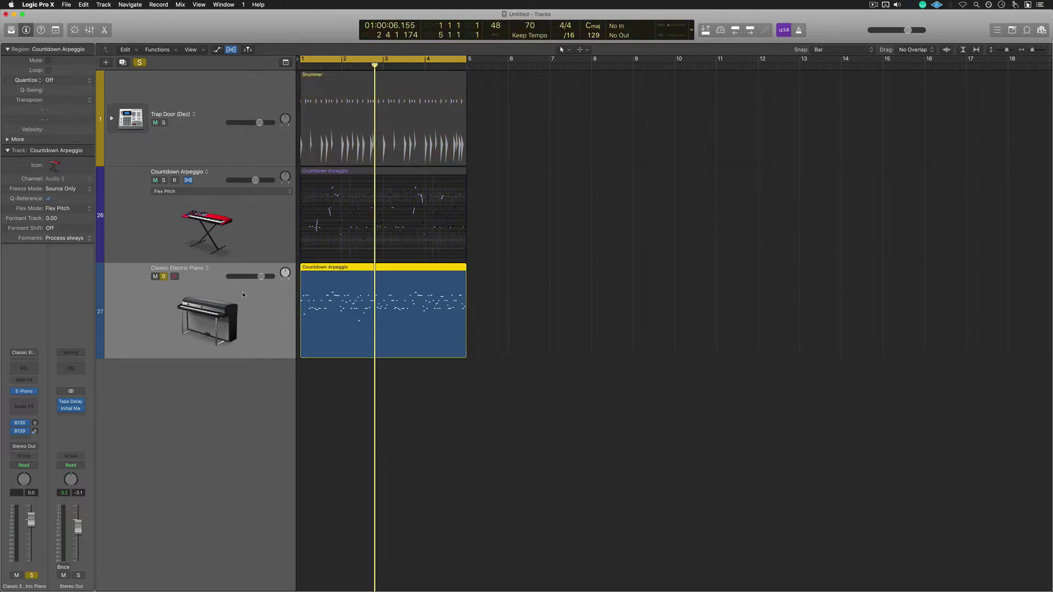
{"action": "double_click", "coordinate": [335, 318]}
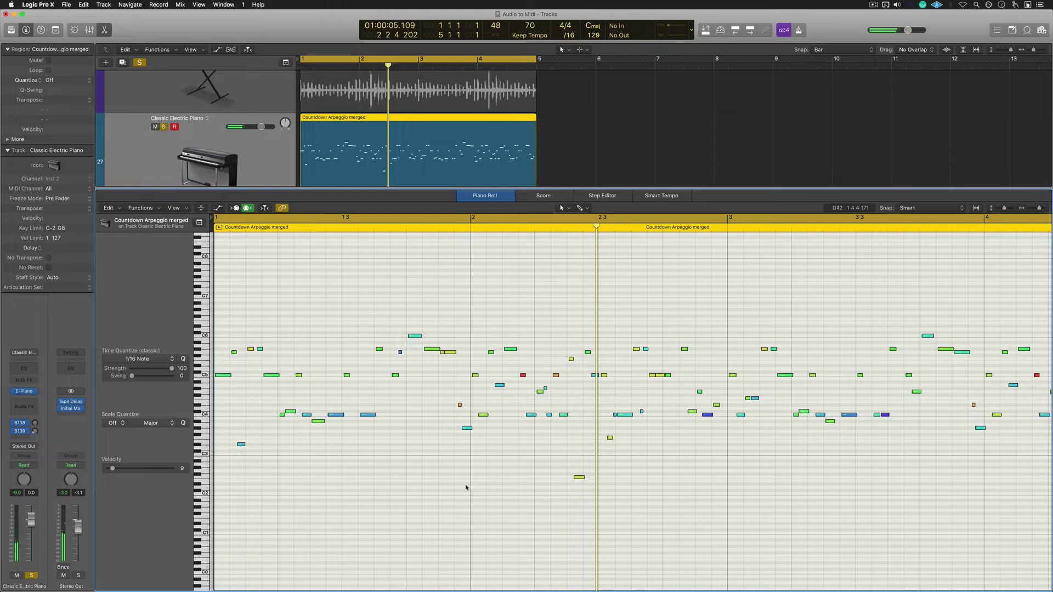
{"action": "key", "text": "super+Left"}
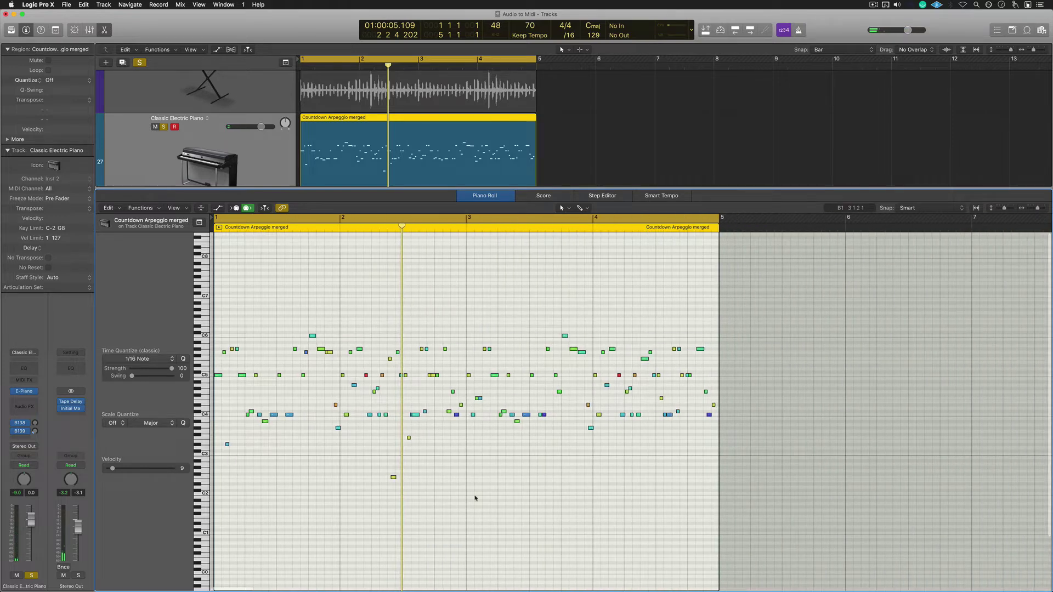
Step: Delete the low stray notes below the arpeggio melody
{"action": "left_click_drag", "start_coordinate": [797, 553], "coordinate": [221, 410]}
{"action": "key", "text": "Delete"}
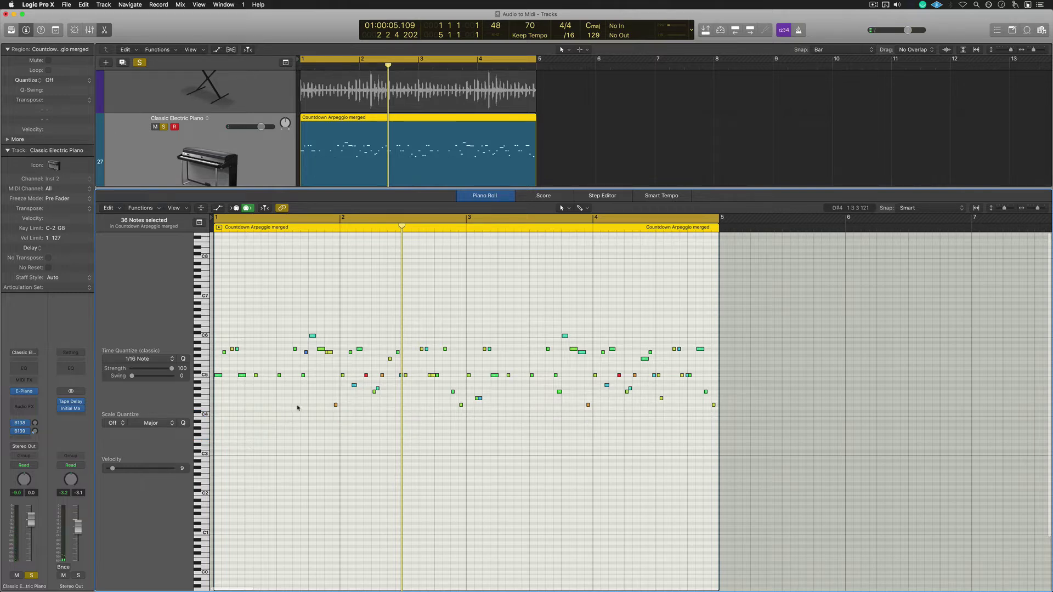
{"action": "left_click", "coordinate": [274, 447]}
Step: Select the C4 notes, play the cleaned region from the start, then close the Piano Roll
{"action": "left_click", "coordinate": [199, 406]}
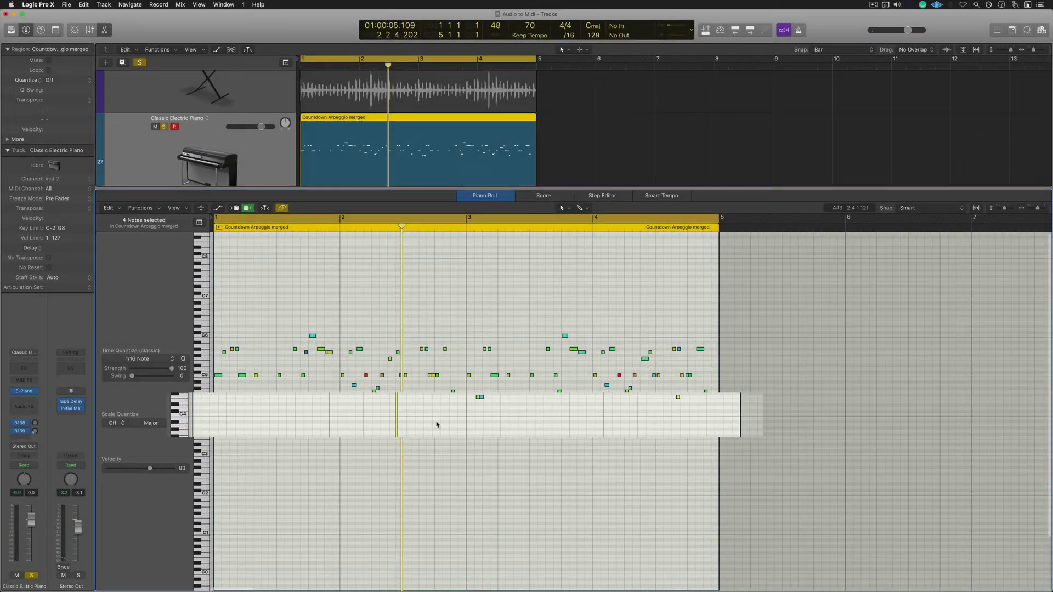
{"action": "key", "text": "Return"}
{"action": "key", "text": "space"}
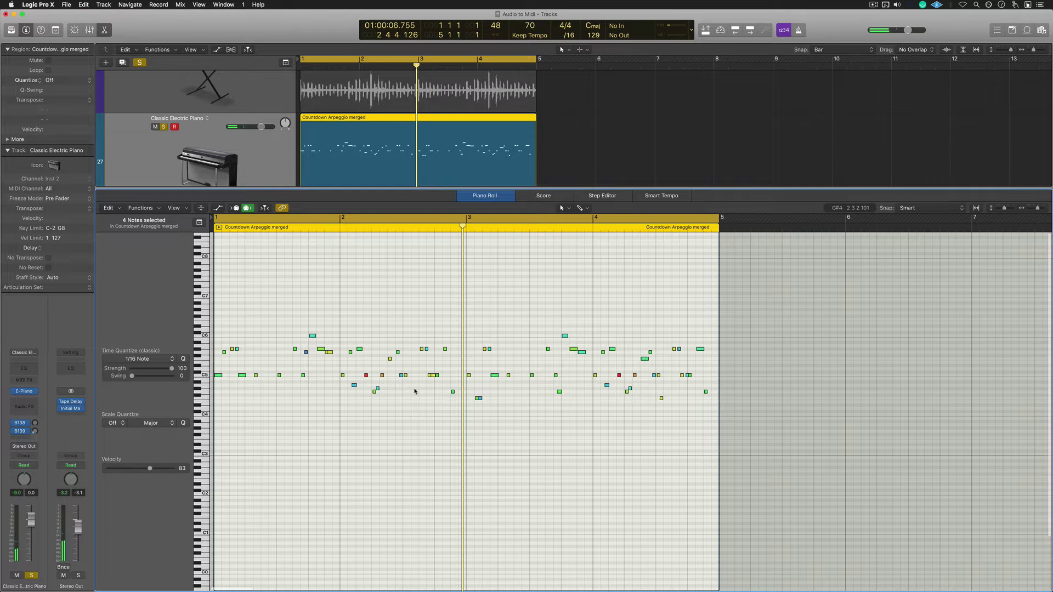
{"action": "key", "text": "e"}
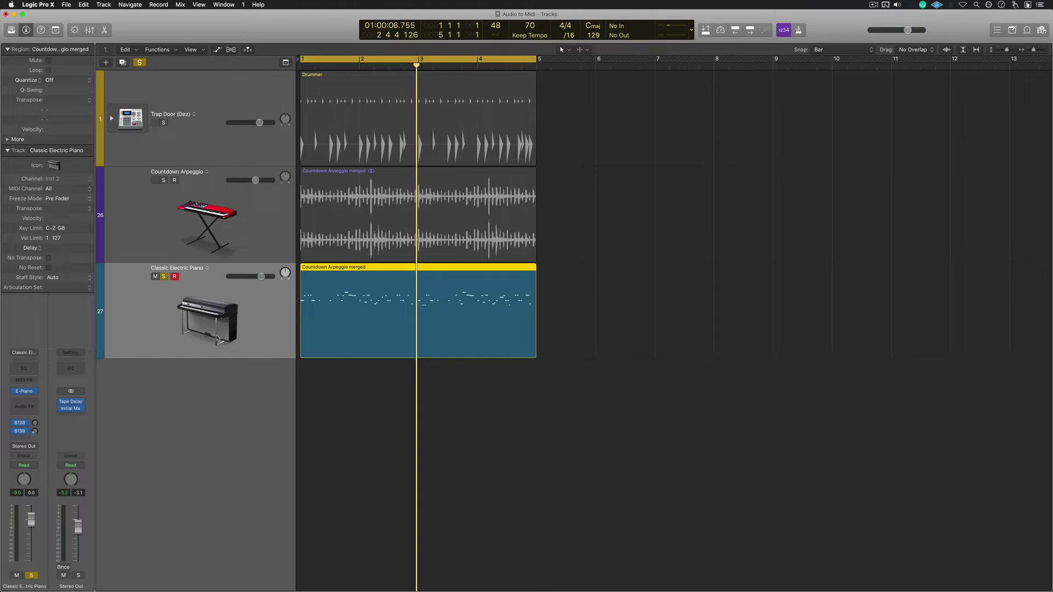
Step: Remove the Classic Electric Piano region and track, and move the Melodyne window down
{"action": "key", "text": "BackSpace"}
{"action": "key", "text": "super+BackSpace"}
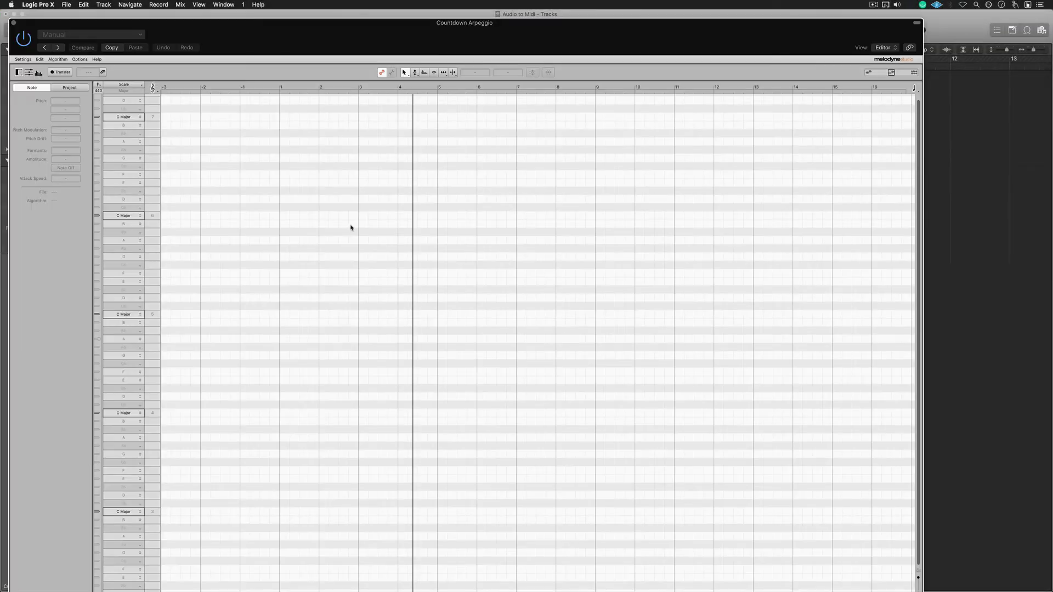
{"action": "left_click_drag", "start_coordinate": [406, 50], "coordinate": [497, 337]}
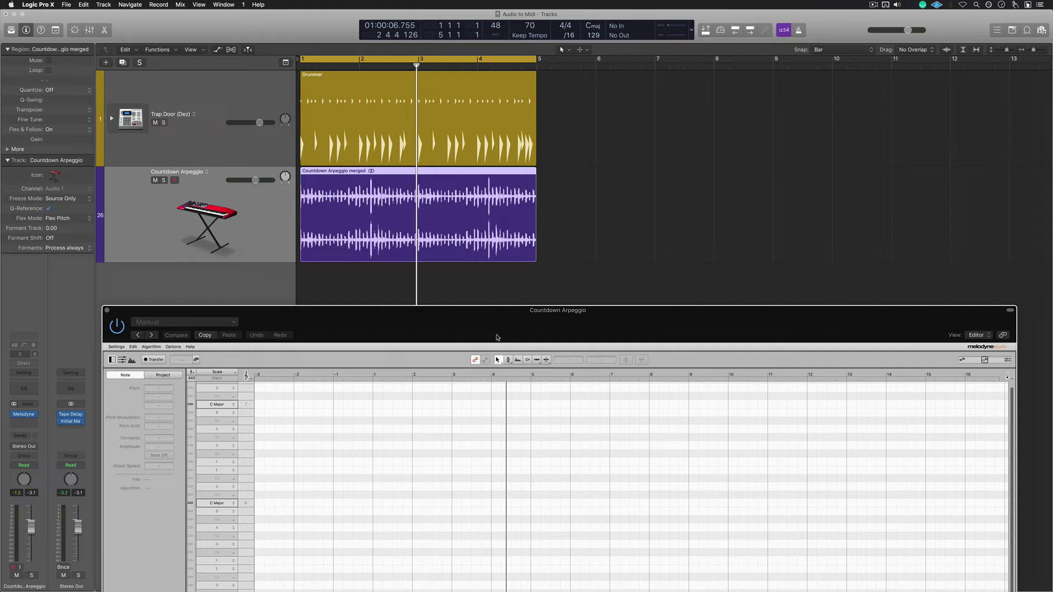
Step: Transfer the soloed Countdown Arpeggio audio into Melodyne by playing from the start, then select all notes
{"action": "left_click", "coordinate": [154, 360]}
{"action": "left_click", "coordinate": [163, 181]}
{"action": "key", "text": "Return"}
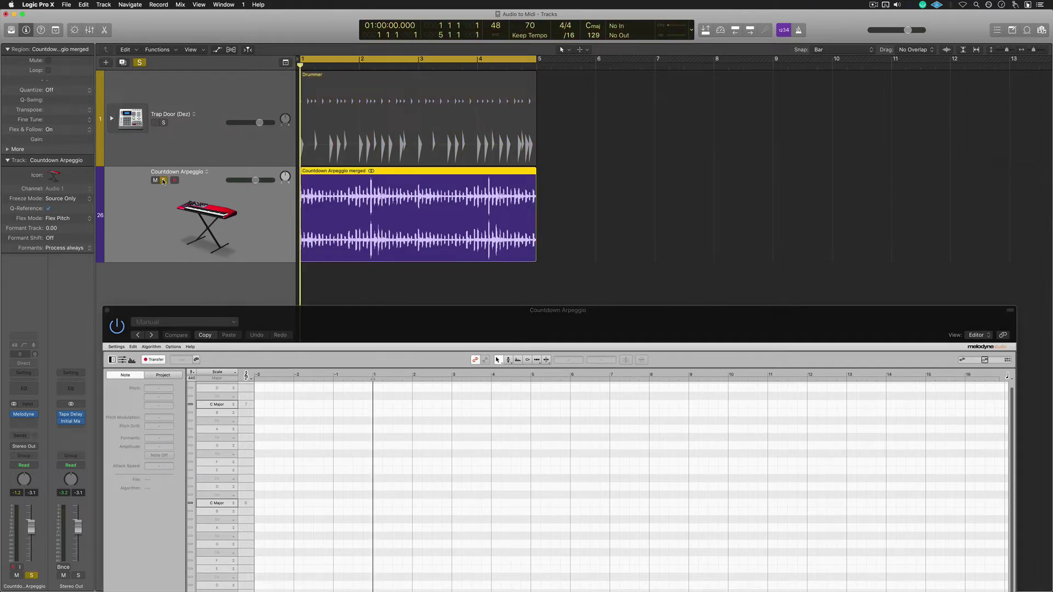
{"action": "key", "text": "space"}
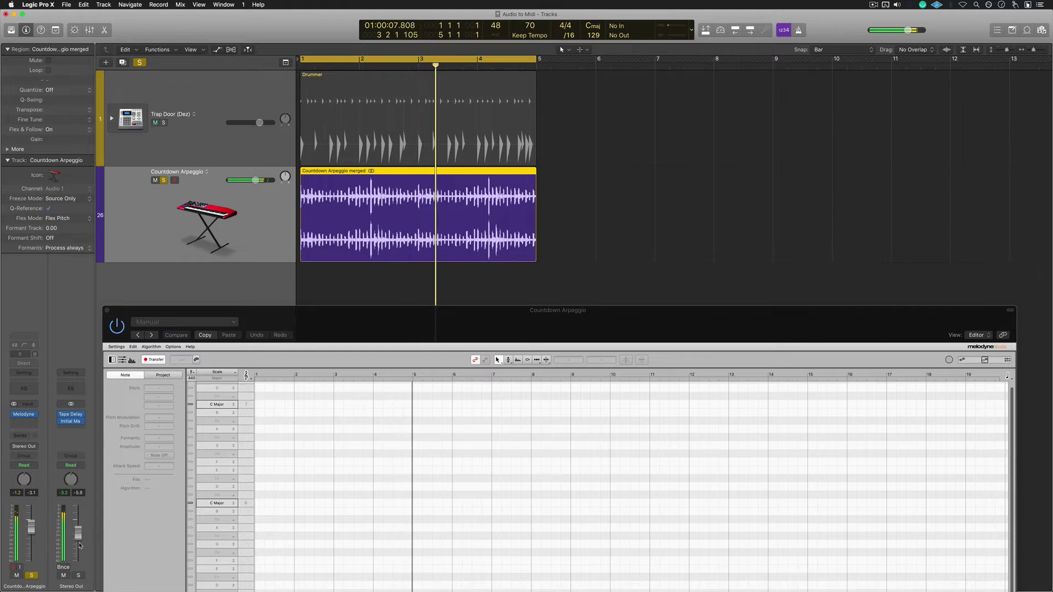
{"action": "left_click_drag", "start_coordinate": [403, 325], "coordinate": [400, 65]}
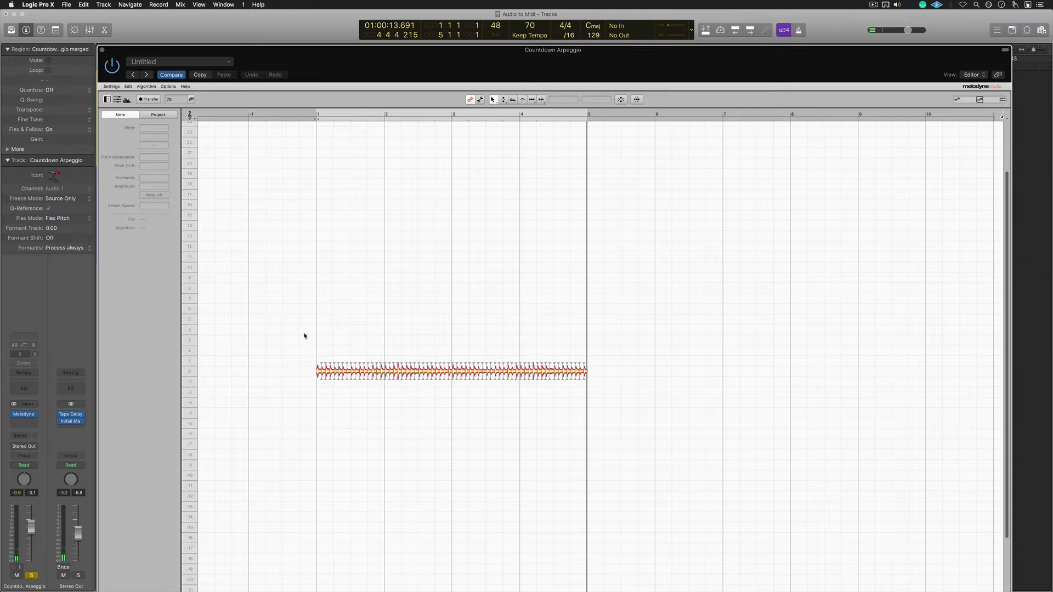
{"action": "left_click_drag", "start_coordinate": [305, 336], "coordinate": [592, 416]}
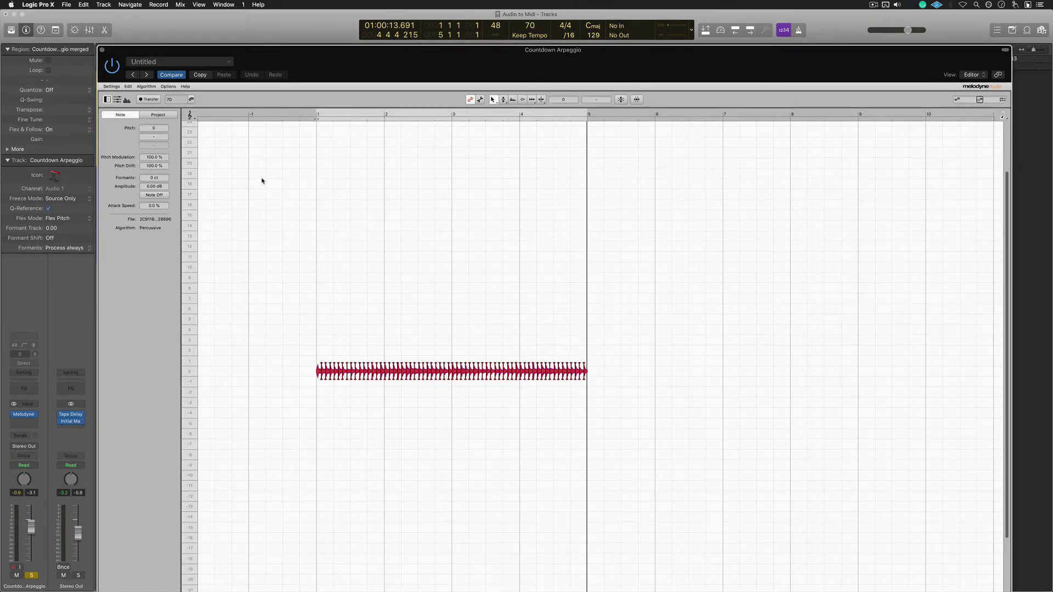
Step: Redetect the arpeggio in Melodyne with the Melodic algorithm and zoom into the notes
{"action": "left_click", "coordinate": [142, 87]}
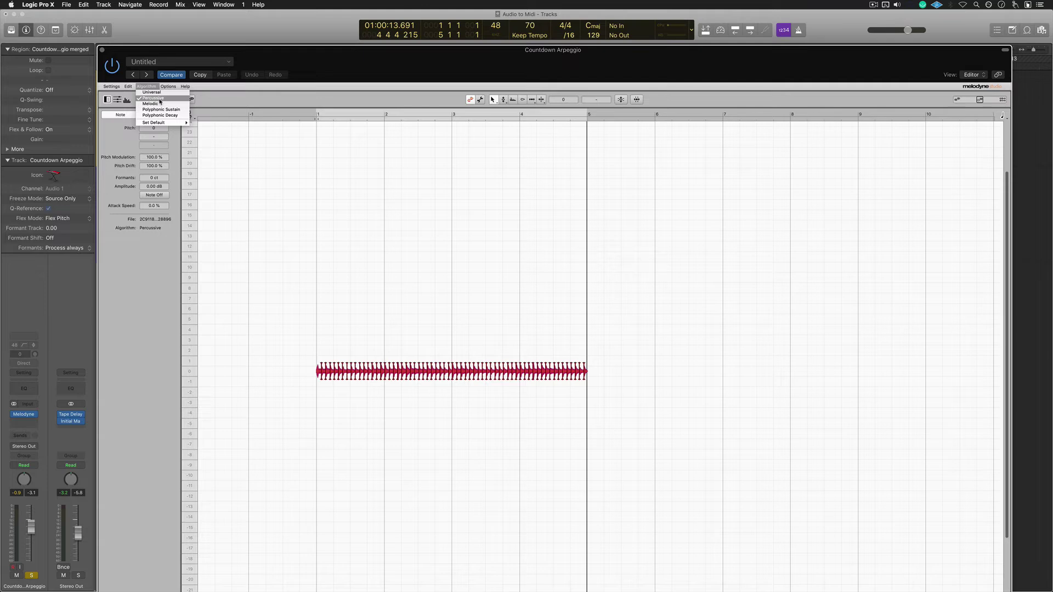
{"action": "left_click", "coordinate": [162, 103]}
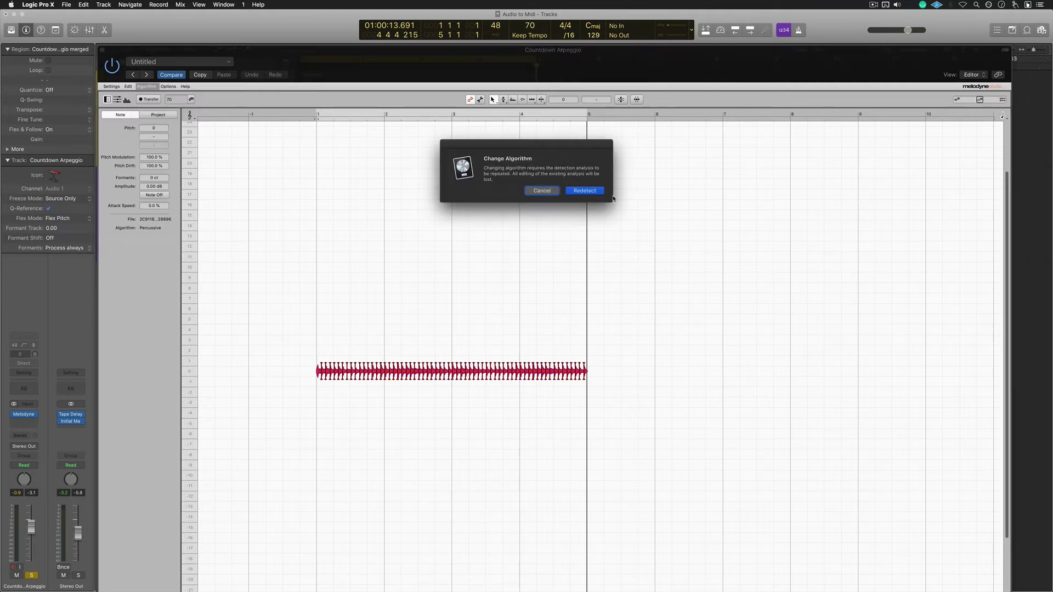
{"action": "left_click", "coordinate": [589, 193]}
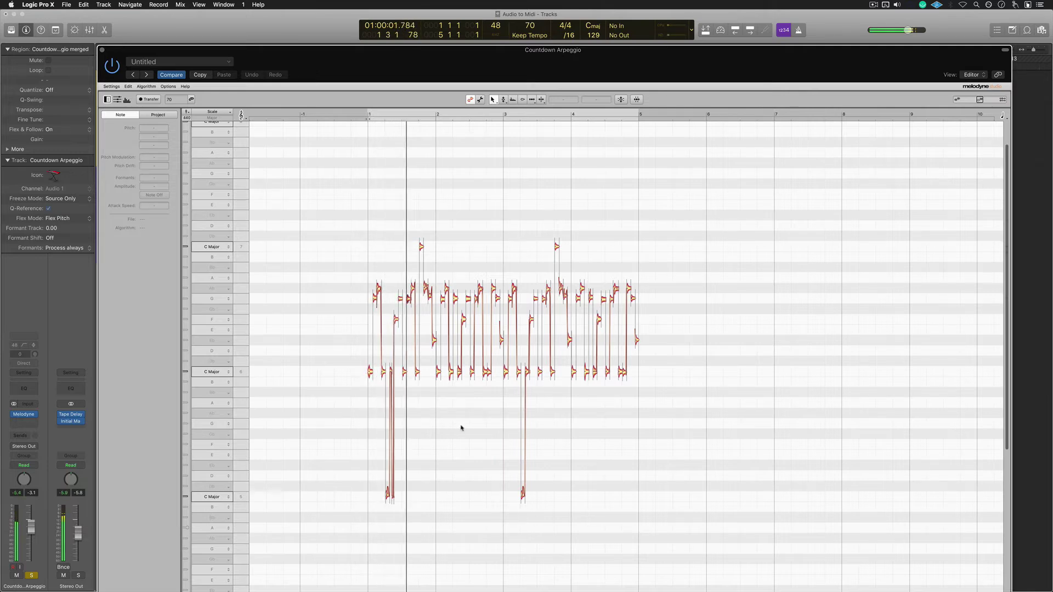
{"action": "scroll", "coordinate": [526, 392], "scroll_direction": "up", "scroll_amount": 5}
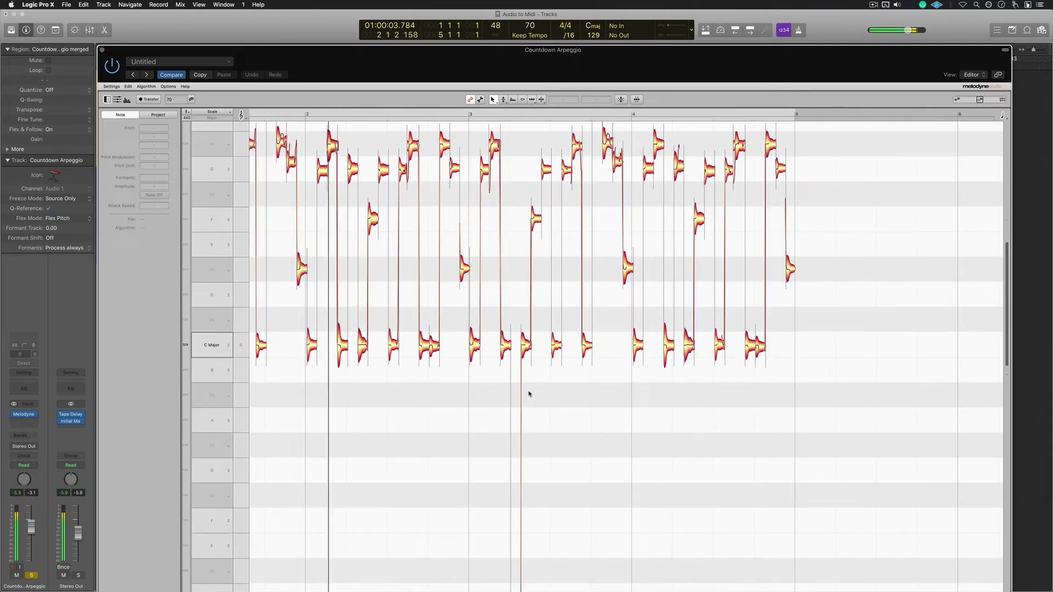
{"action": "scroll", "coordinate": [530, 394], "scroll_direction": "up", "scroll_amount": 5}
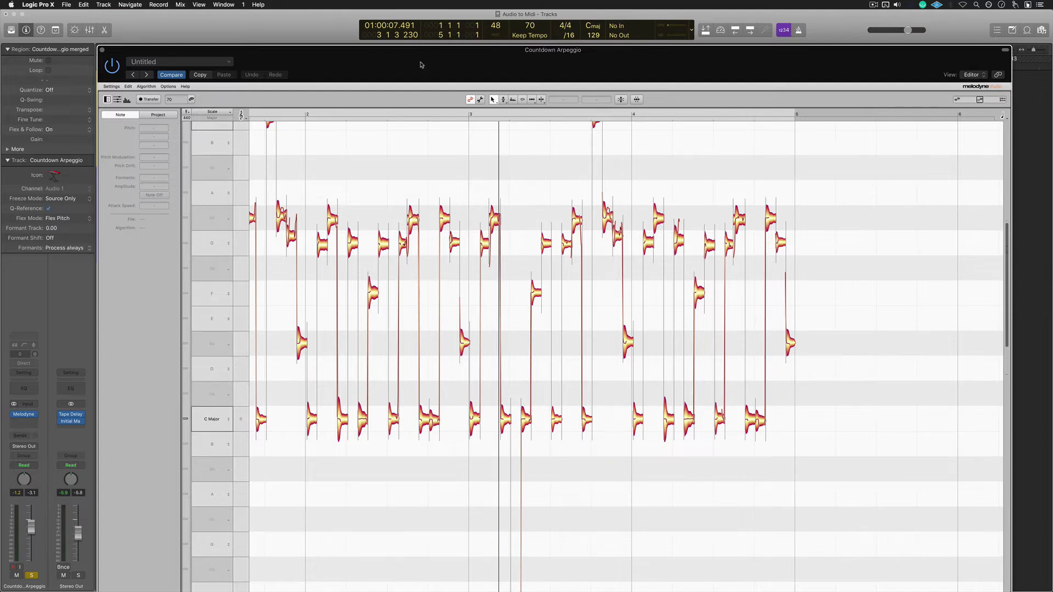
{"action": "left_click_drag", "start_coordinate": [422, 65], "coordinate": [462, 95]}
Step: Start saving Melodyne's notes as MIDI and select the file name to enter Arp Synth
{"action": "left_click", "coordinate": [151, 117]}
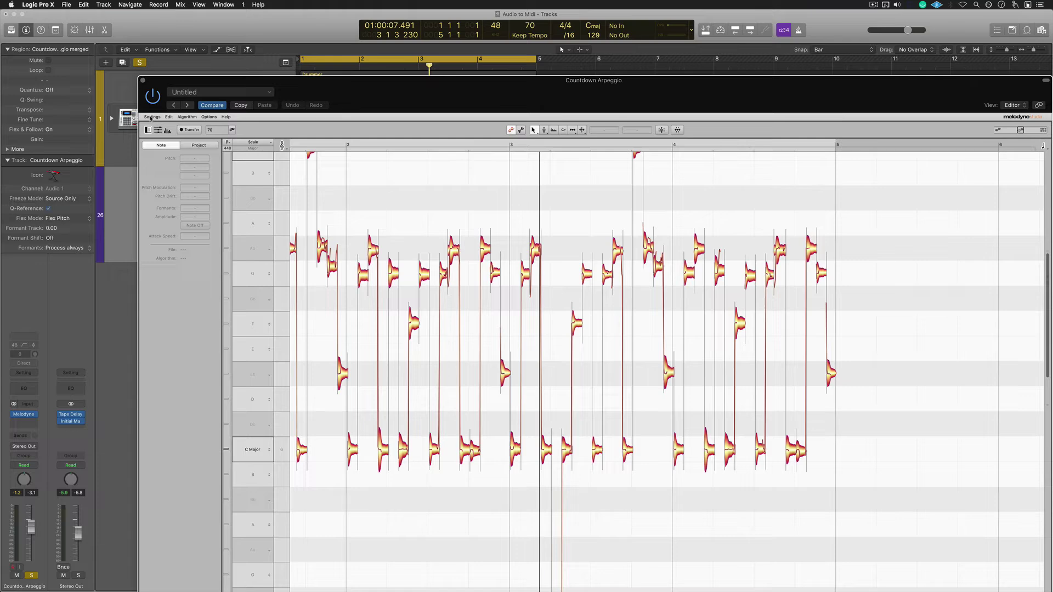
{"action": "left_click", "coordinate": [156, 129]}
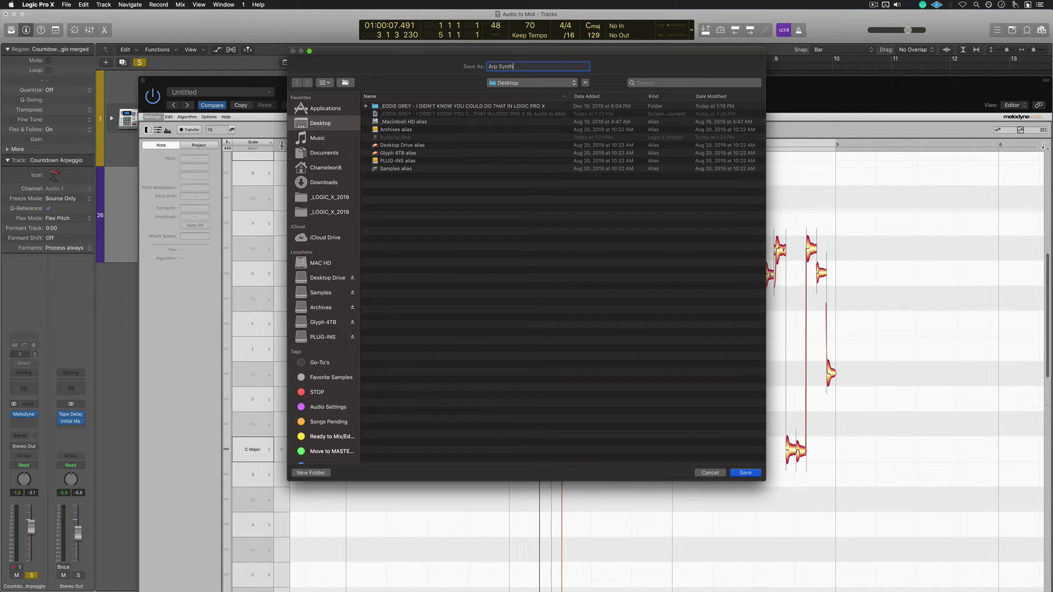
{"action": "key", "text": "super+a"}
Step: Save Arp Synth, close Melodyne, and add the MIDI file on a soloed Steinway Grand Piano track
{"action": "key", "text": "Return"}
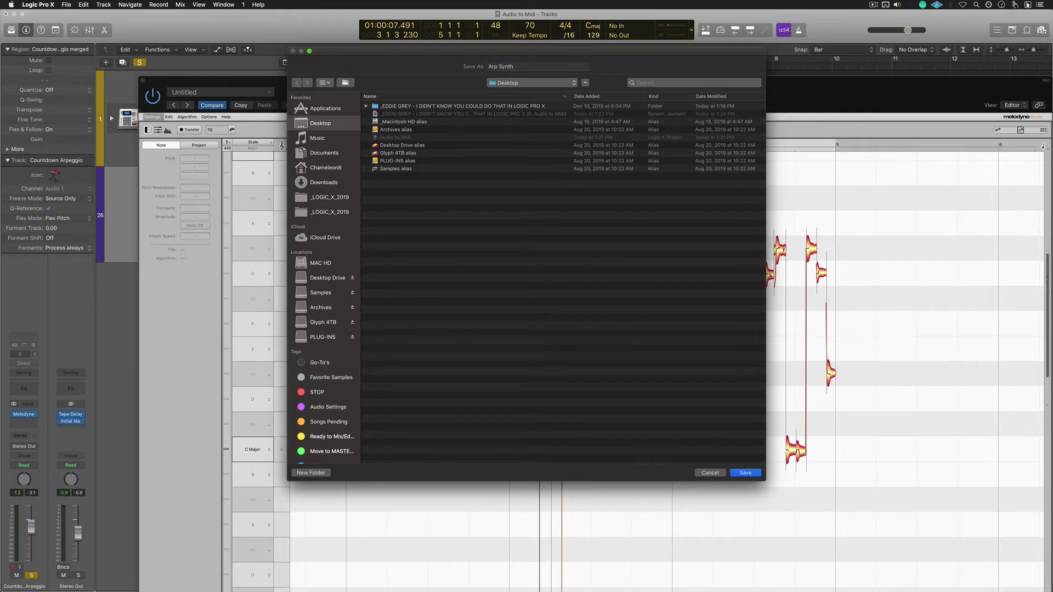
{"action": "left_click", "coordinate": [142, 81]}
{"action": "left_click_drag", "start_coordinate": [835, 176], "coordinate": [297, 306]}
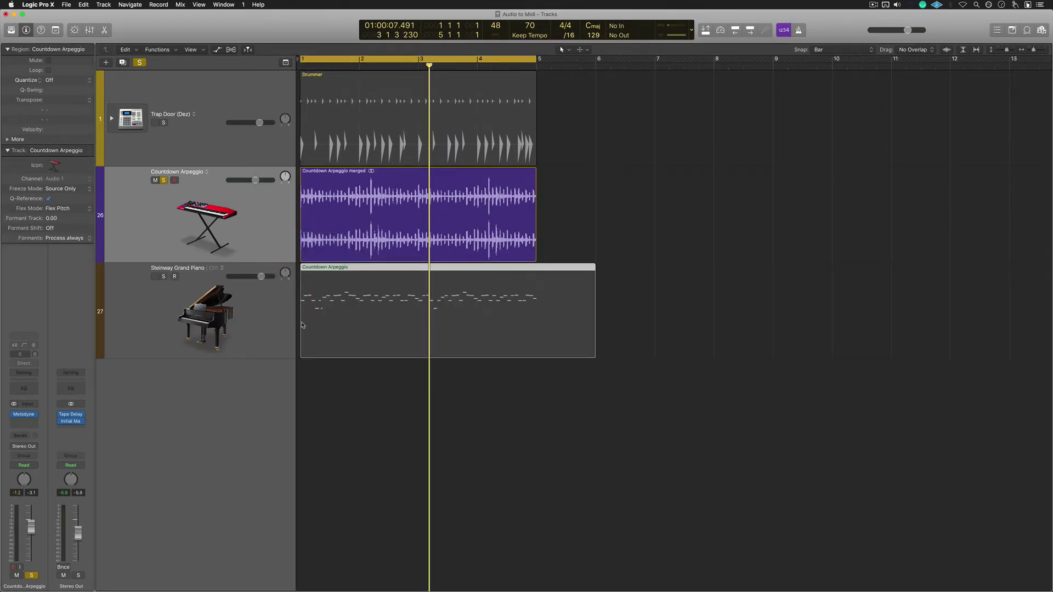
{"action": "left_click", "coordinate": [163, 278]}
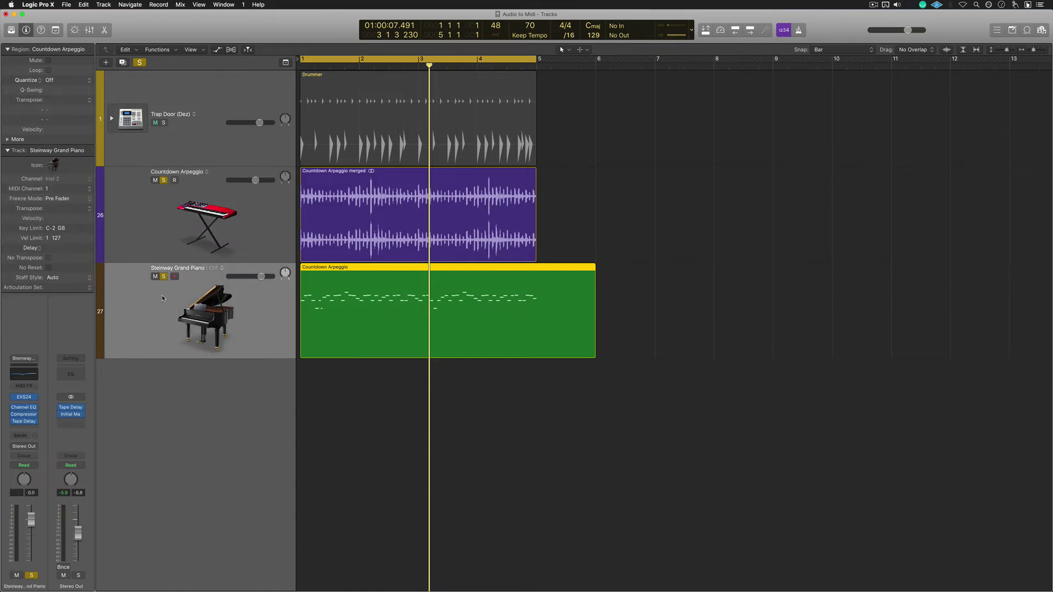
Step: Split the piano region at bar 5 and delete the part after it
{"action": "left_click_drag", "start_coordinate": [537, 281], "coordinate": [597, 312]}
{"action": "left_click", "coordinate": [546, 286]}
{"action": "key", "text": "Return"}
{"action": "key", "text": "Delete"}
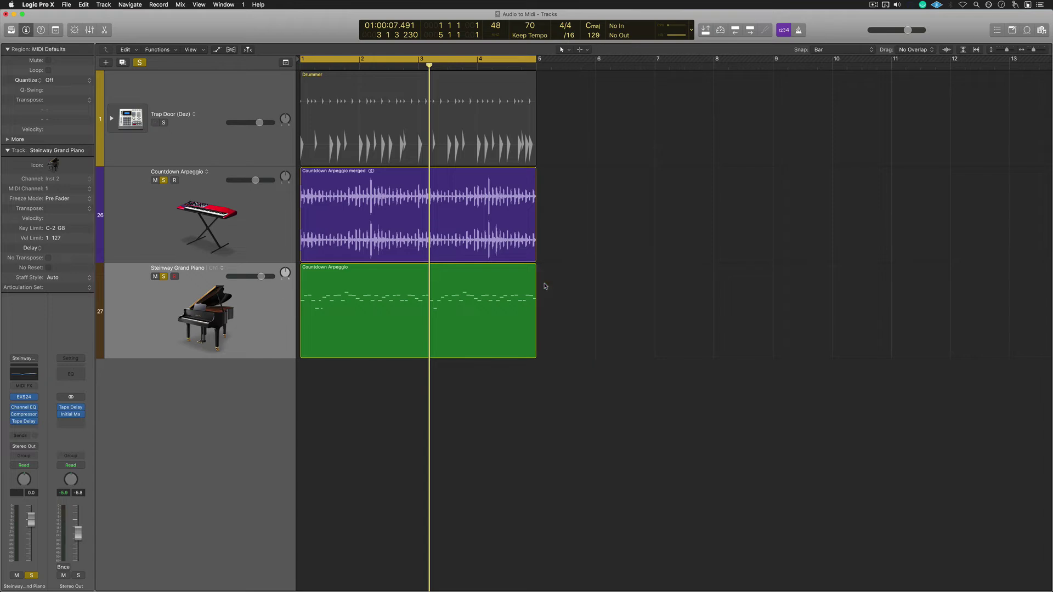
Step: Unsolo the Countdown Arpeggio audio track and play the project back from the start
{"action": "left_click", "coordinate": [202, 289]}
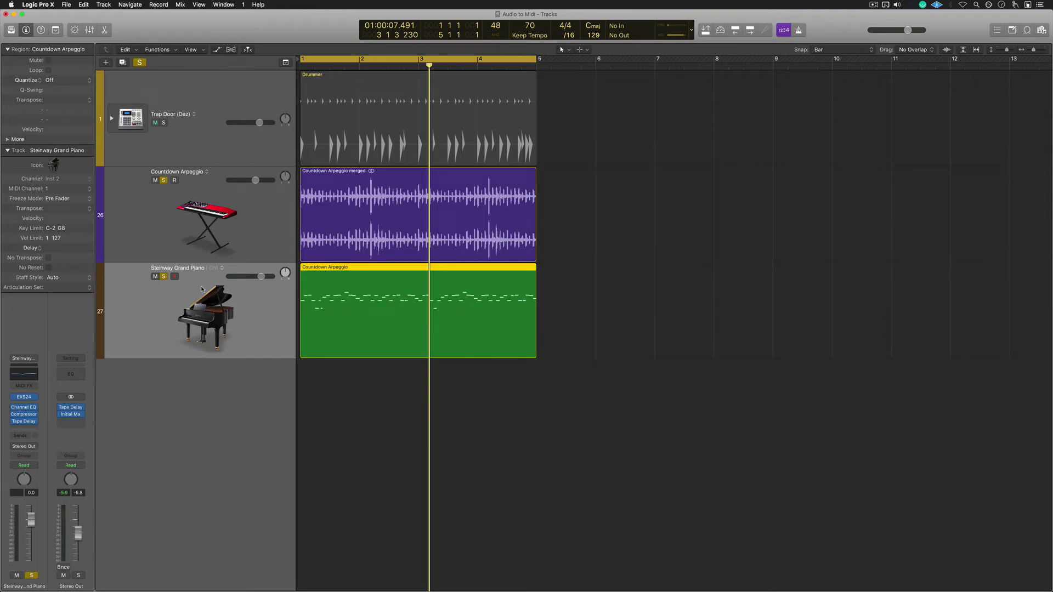
{"action": "key", "text": "space"}
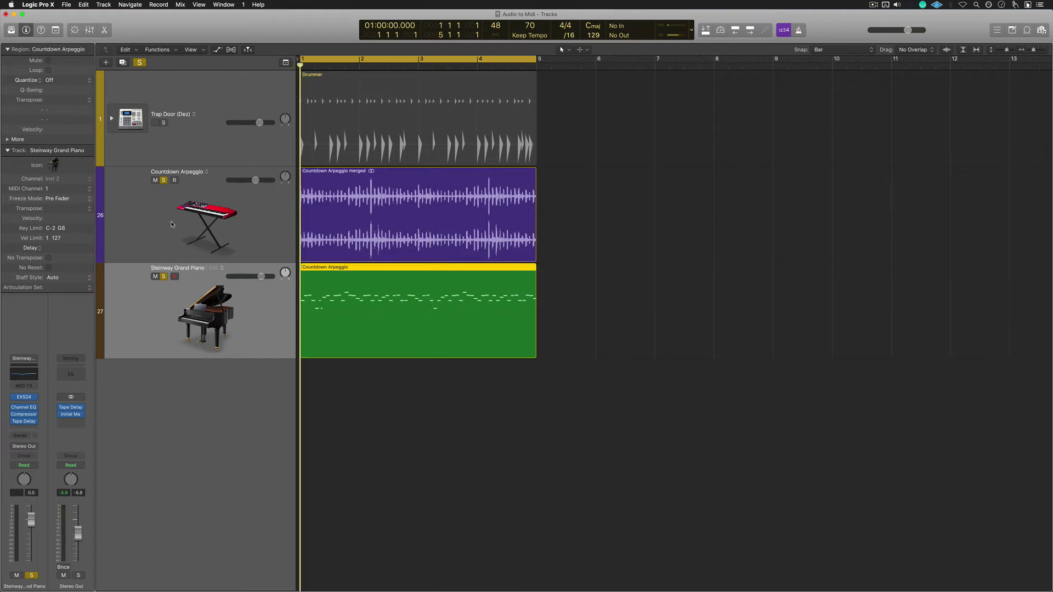
{"action": "left_click", "coordinate": [164, 181]}
{"action": "key", "text": "space"}
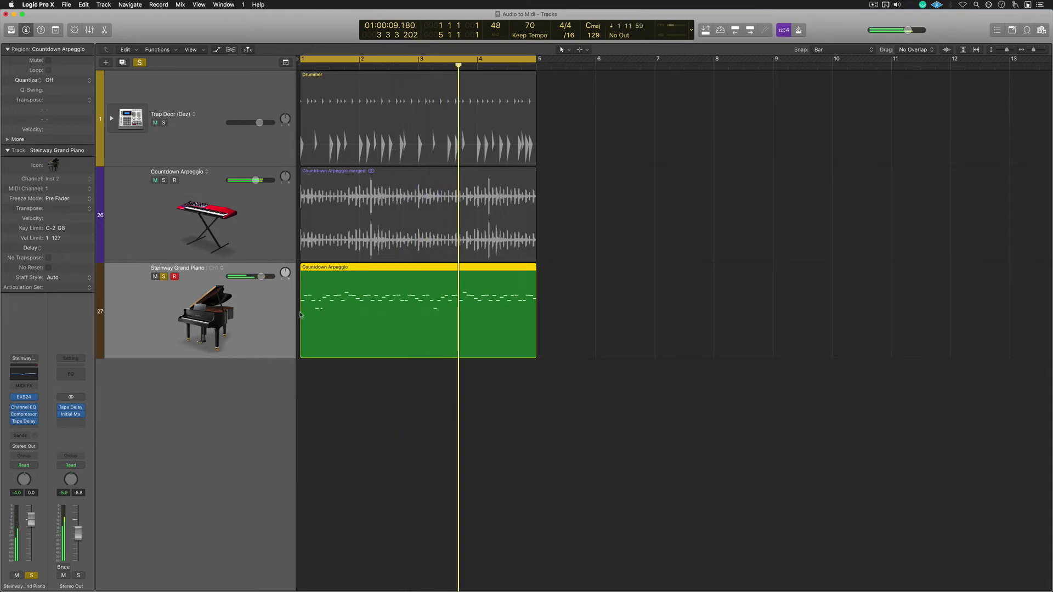
{"action": "key", "text": "space"}
Step: Select all 65 arpeggio notes in the Piano Roll and bring up the Fixed Velocity transform at 100
{"action": "double_click", "coordinate": [433, 319]}
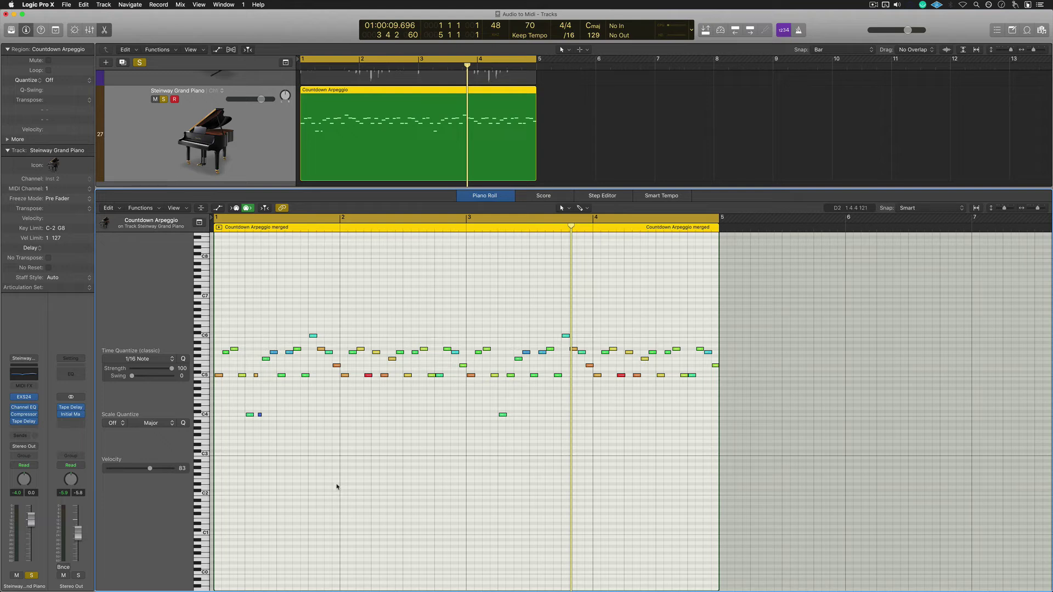
{"action": "key", "text": "super+a"}
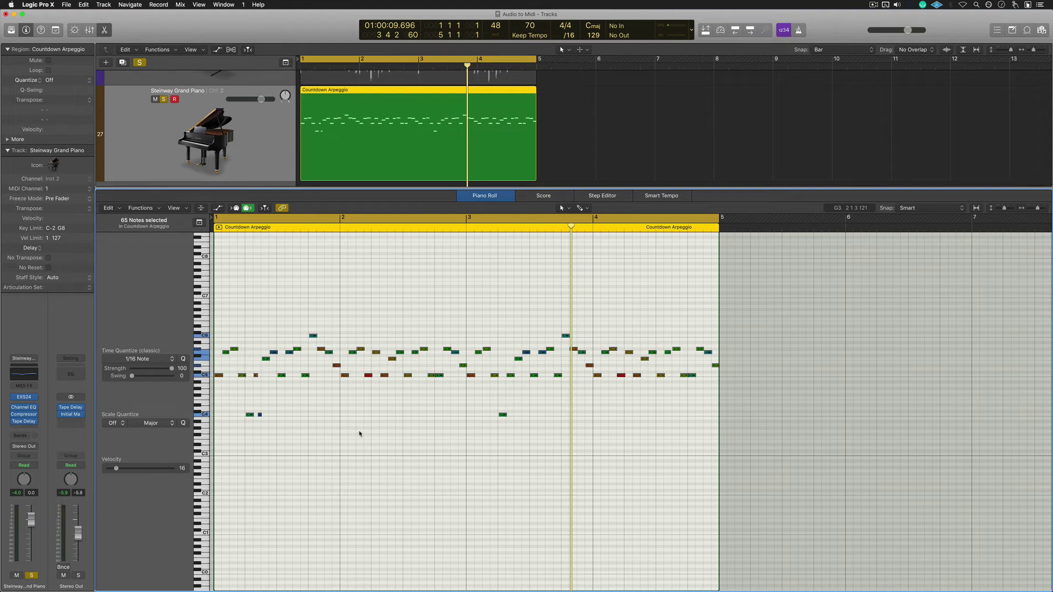
{"action": "left_click", "coordinate": [142, 208]}
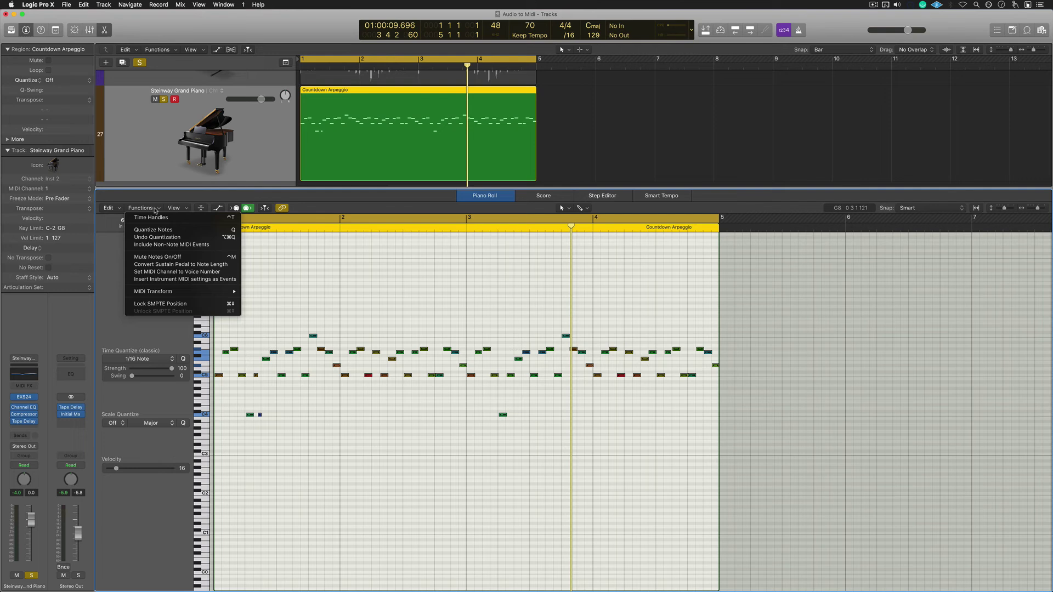
{"action": "mouse_move", "coordinate": [218, 295]}
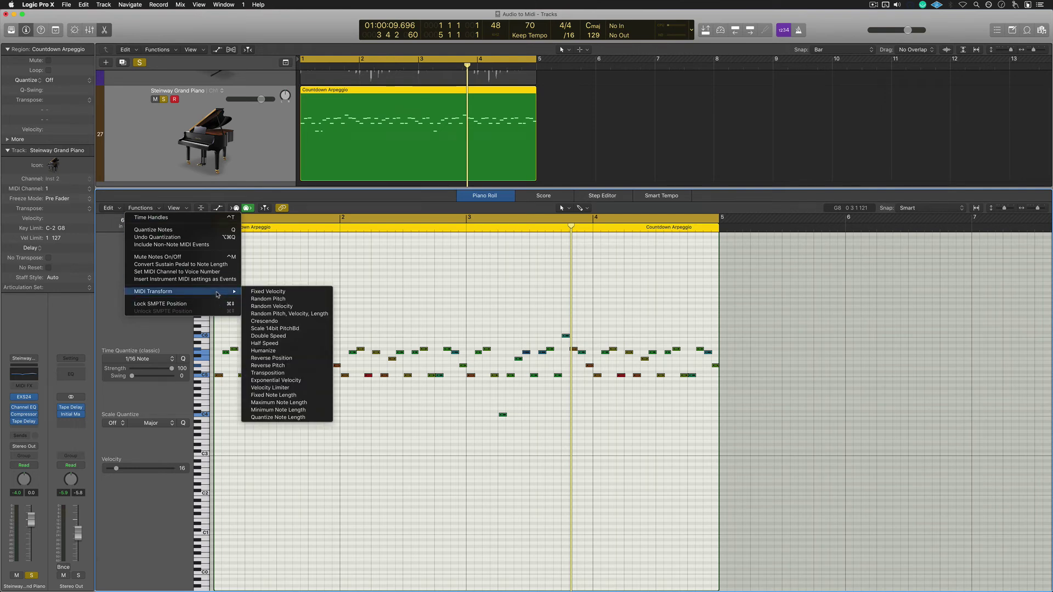
{"action": "left_click", "coordinate": [277, 292]}
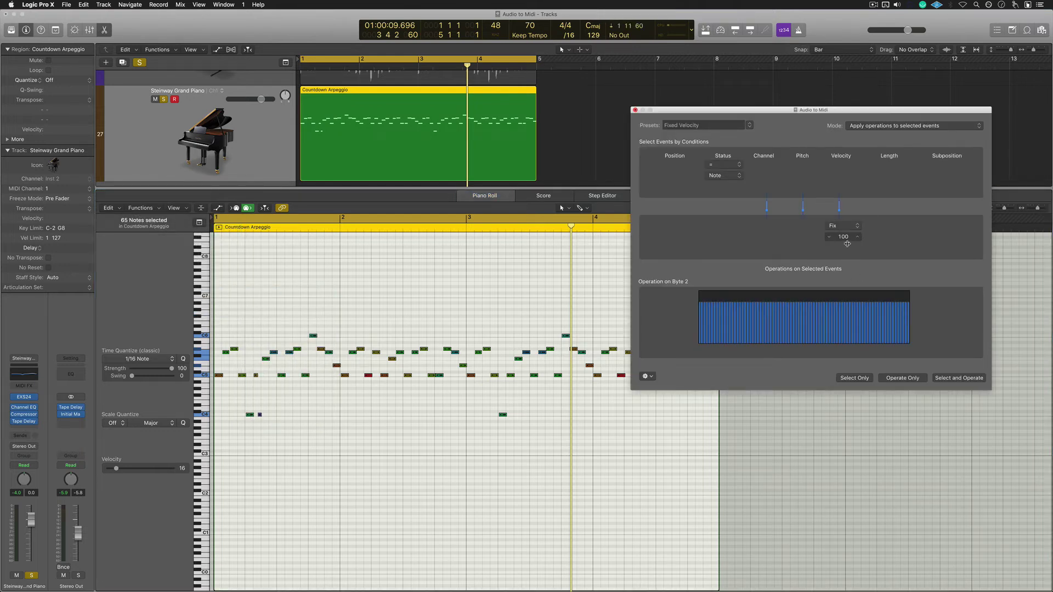
Step: Apply velocity 100 to the 65 notes, play the arpeggio back, and close the transform window
{"action": "left_click", "coordinate": [911, 378]}
{"action": "key", "text": "space"}
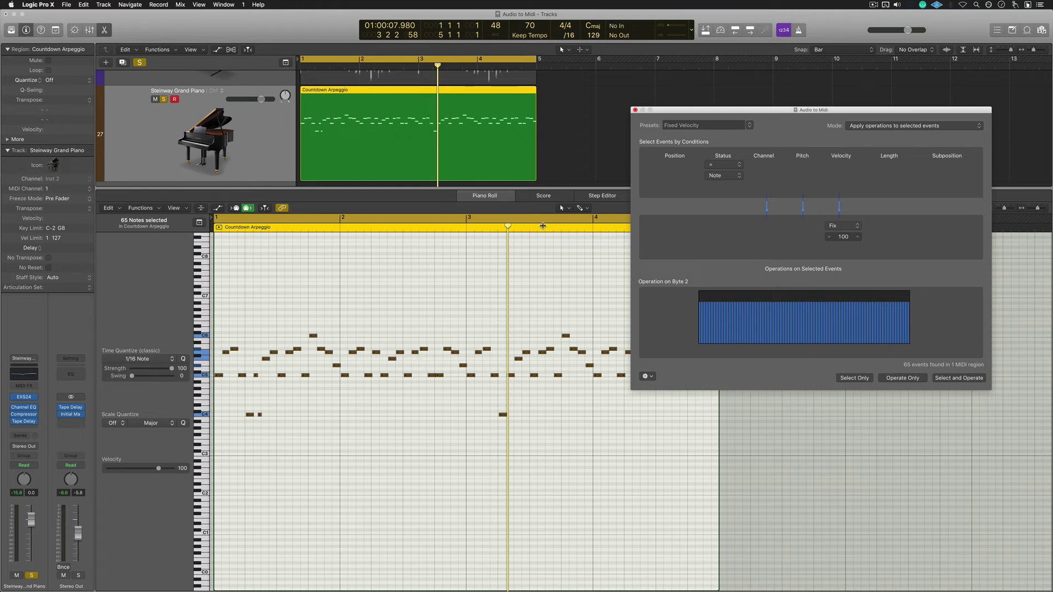
{"action": "left_click", "coordinate": [635, 111]}
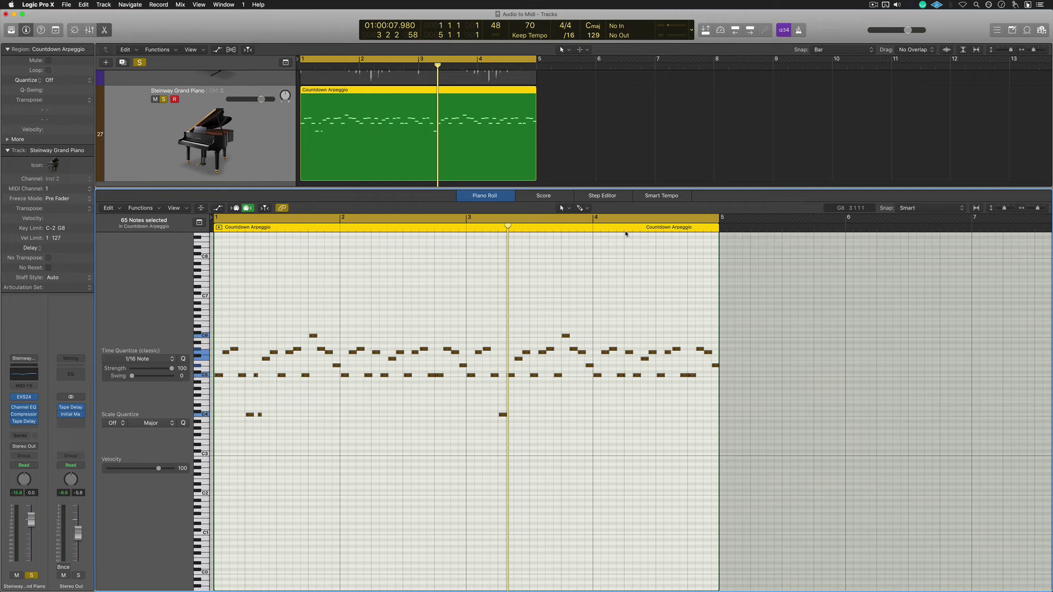
Step: Close the note editor, unsolo the piano track and load Heat Up 3 as its instrument
{"action": "key", "text": "x"}
{"action": "key", "text": "x"}
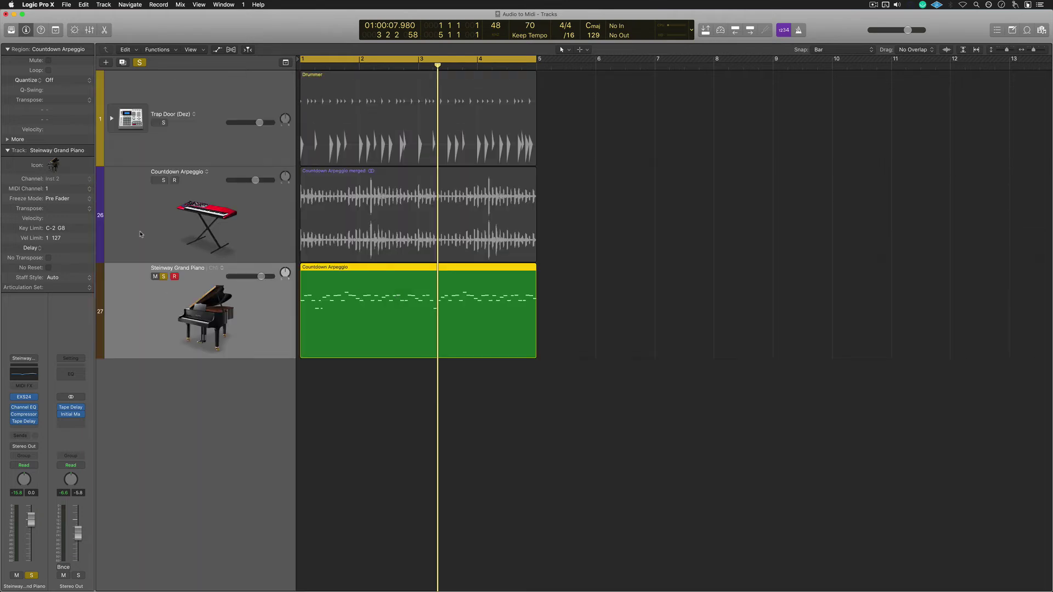
{"action": "left_click", "coordinate": [164, 277]}
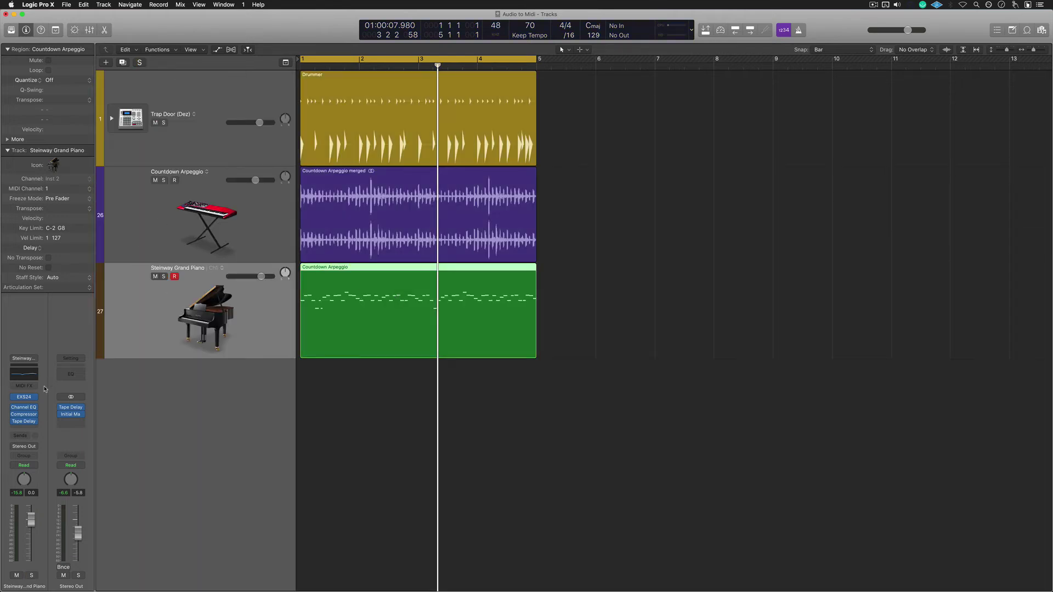
{"action": "left_click", "coordinate": [33, 399]}
{"action": "left_click", "coordinate": [38, 369]}
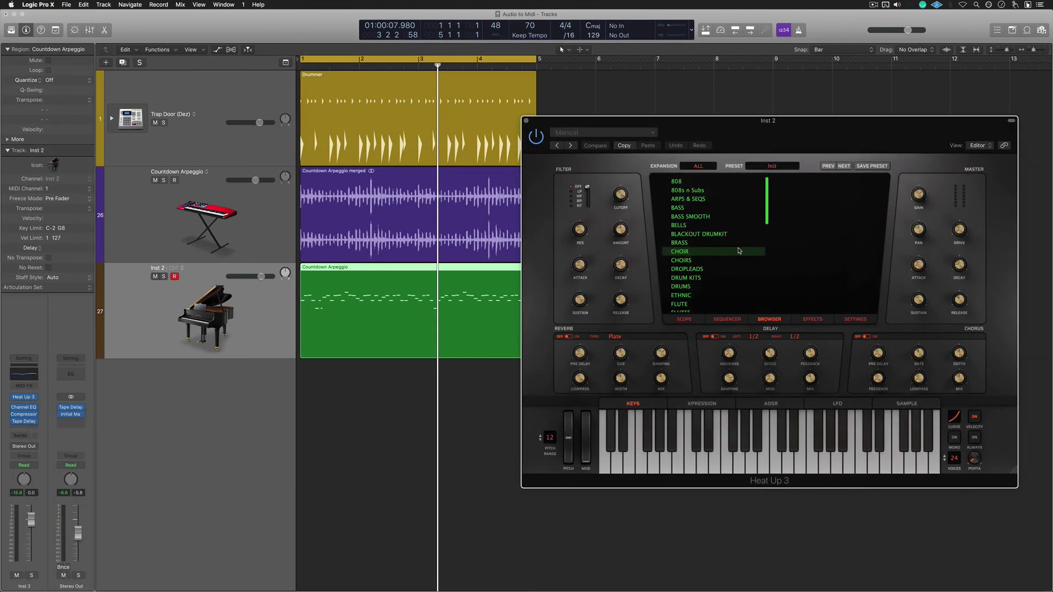
Step: Load the PLUCKS > 90s [EDM] preset in Heat Up 3
{"action": "scroll", "coordinate": [738, 286], "scroll_direction": "down", "scroll_amount": 8}
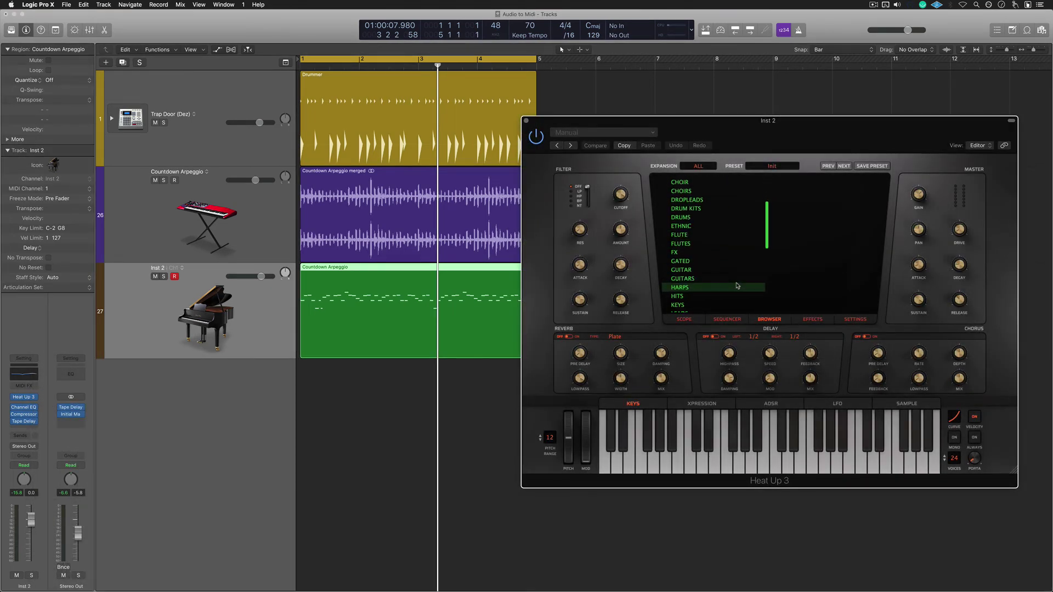
{"action": "scroll", "coordinate": [738, 286], "scroll_direction": "down", "scroll_amount": 2}
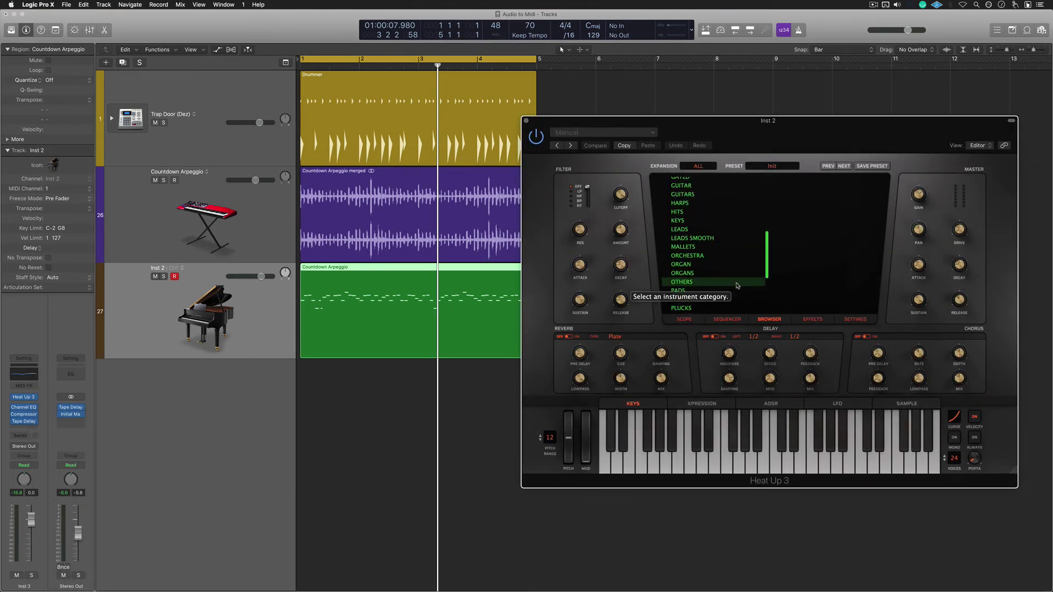
{"action": "scroll", "coordinate": [732, 279], "scroll_direction": "down", "scroll_amount": 5}
{"action": "left_click", "coordinate": [723, 265]}
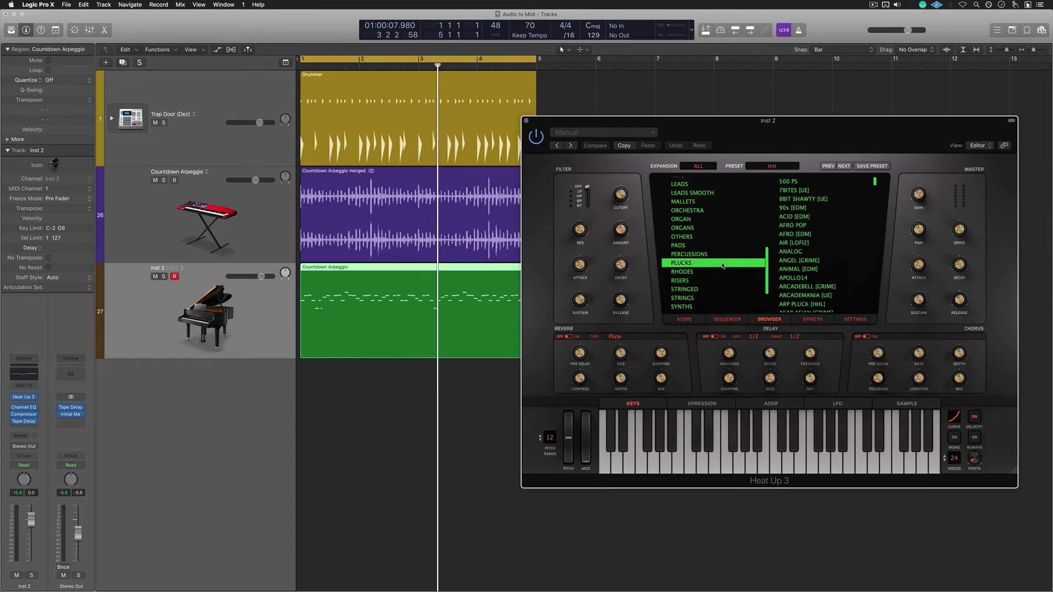
{"action": "left_click", "coordinate": [803, 184]}
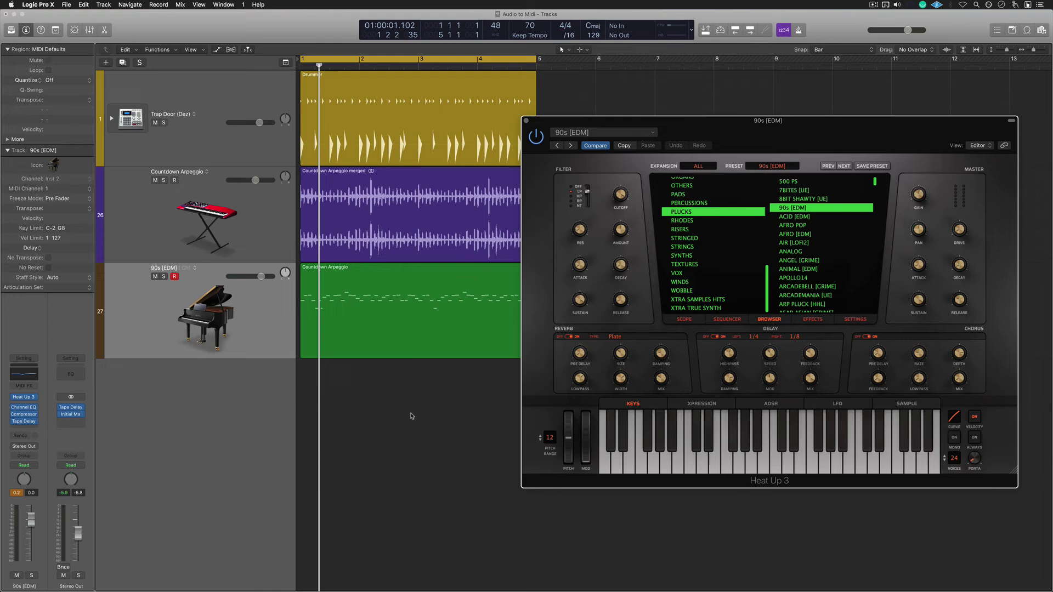
Step: Open the Countdown Arpeggio notes, close Heat Up 3, and lower the track volume to -2.4 dB
{"action": "double_click", "coordinate": [399, 310]}
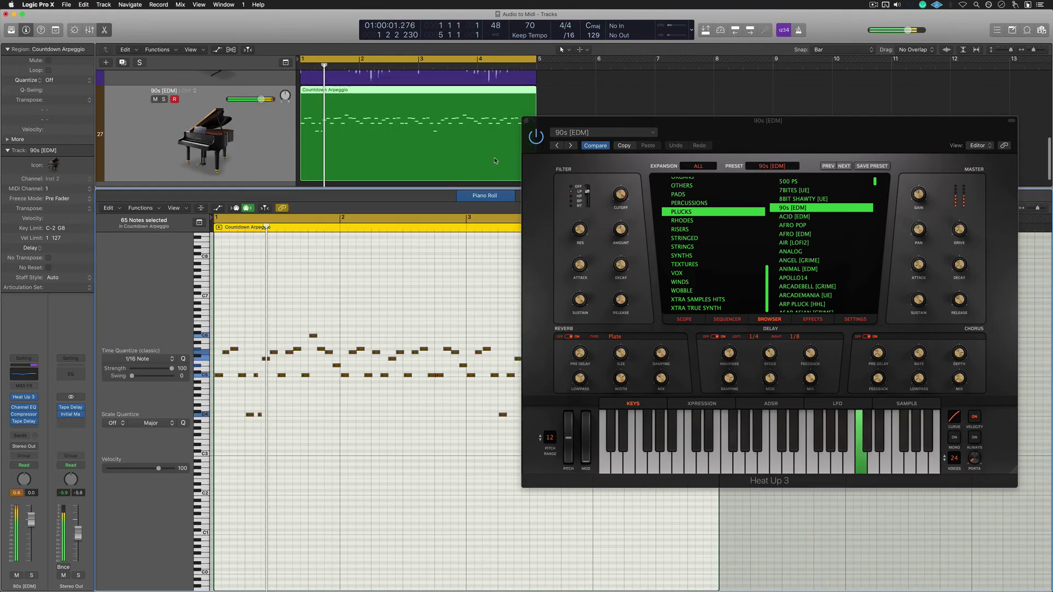
{"action": "left_click", "coordinate": [527, 120]}
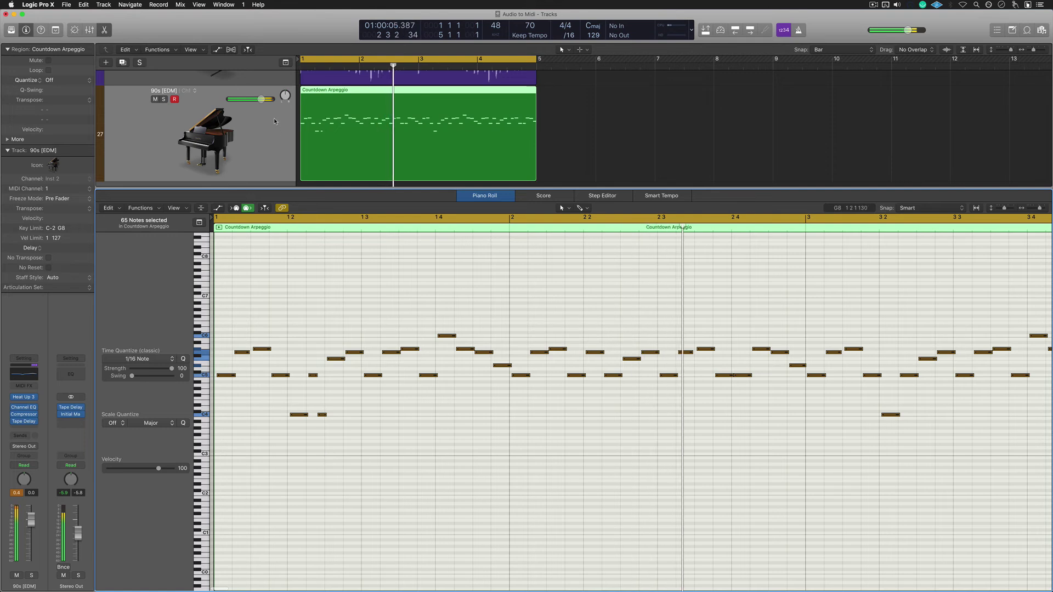
{"action": "left_click_drag", "start_coordinate": [262, 99], "coordinate": [256, 99]}
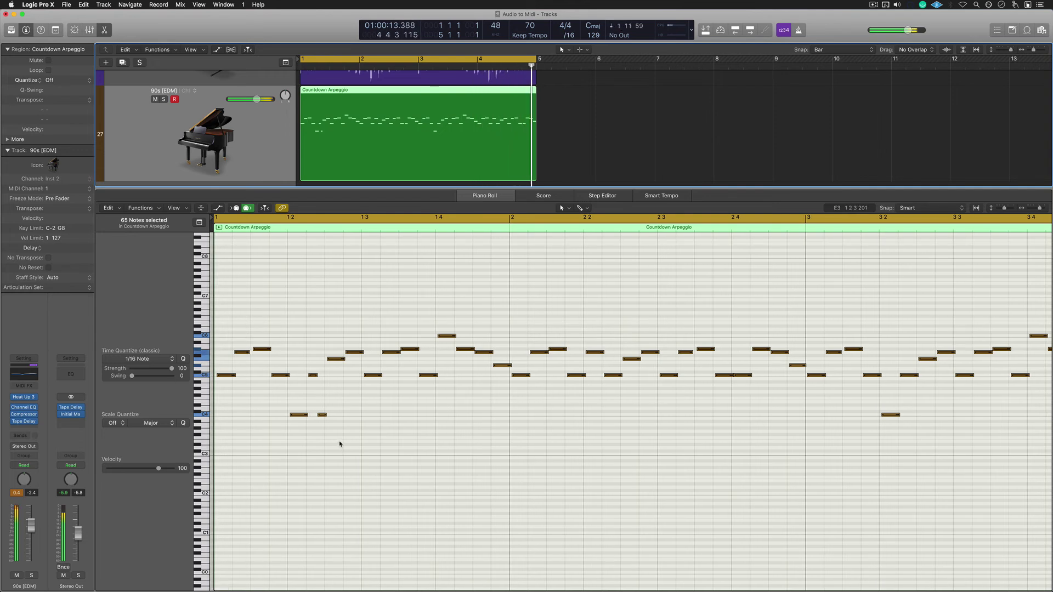
Step: Move the two low C4 notes up an octave and turn the 90s [EDM] track down to -6.8 dB
{"action": "left_click_drag", "start_coordinate": [340, 443], "coordinate": [289, 413]}
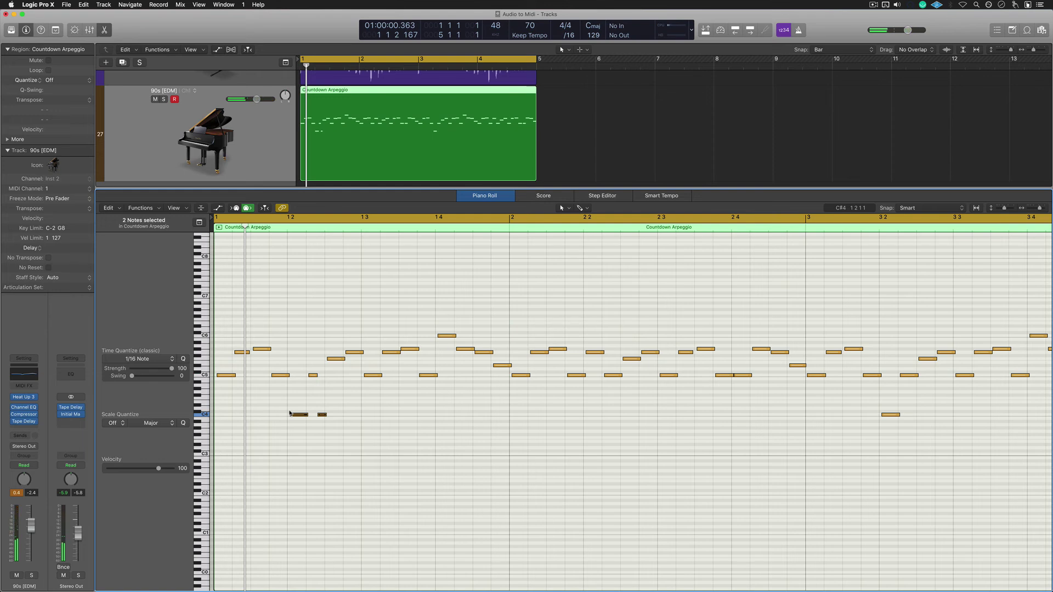
{"action": "key", "text": "alt+shift+Up"}
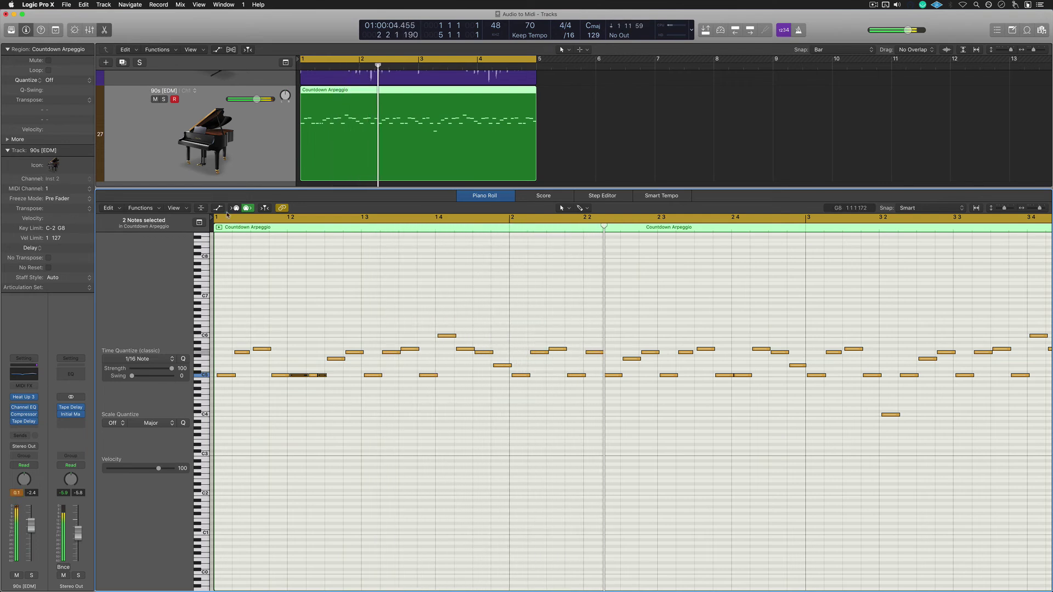
{"action": "left_click_drag", "start_coordinate": [256, 99], "coordinate": [249, 99]}
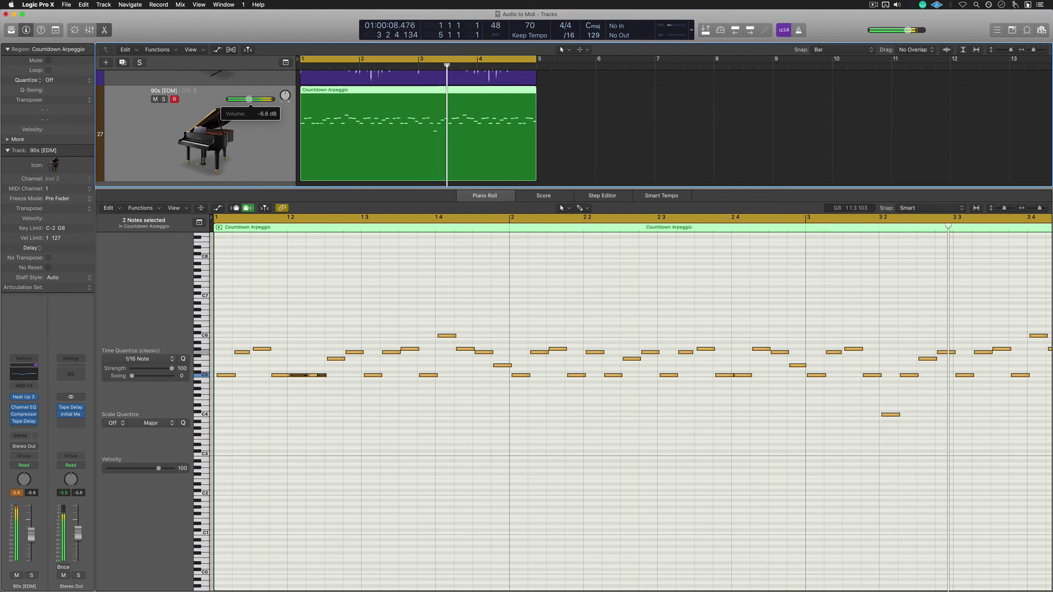
{"action": "key", "text": "e"}
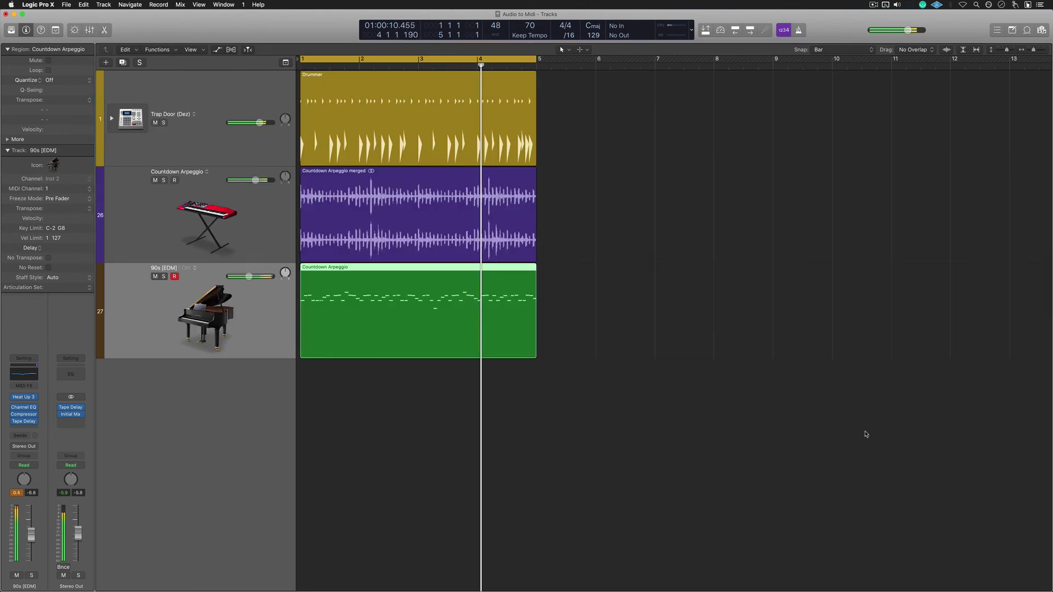
Step: Compare the 90s [EDM] pluck against the Countdown Arpeggio track by toggling mute and switching selection
{"action": "left_click", "coordinate": [155, 276]}
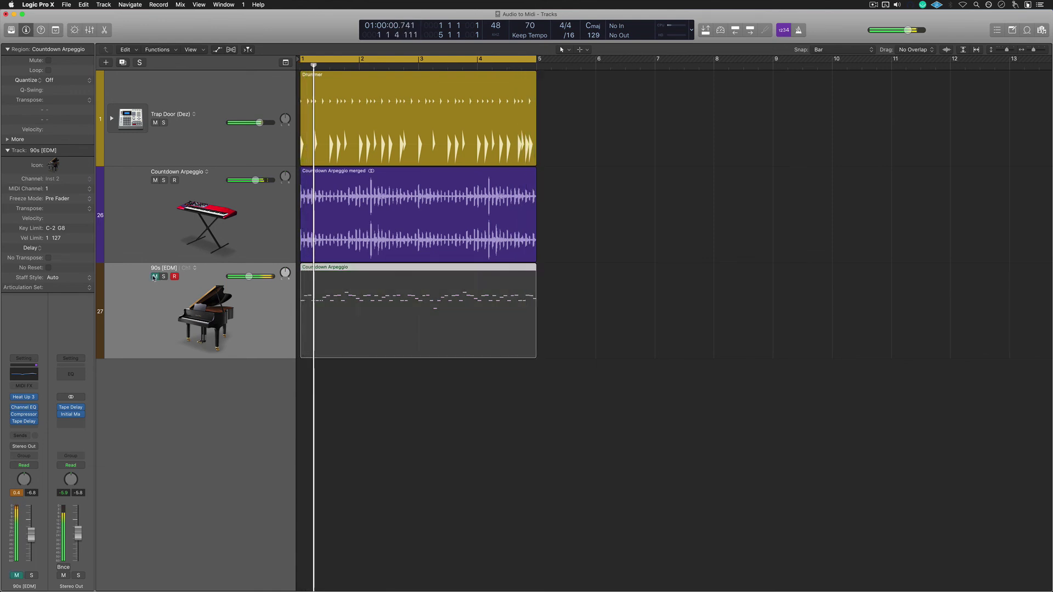
{"action": "left_click", "coordinate": [155, 277]}
{"action": "mouse_move", "coordinate": [248, 277]}
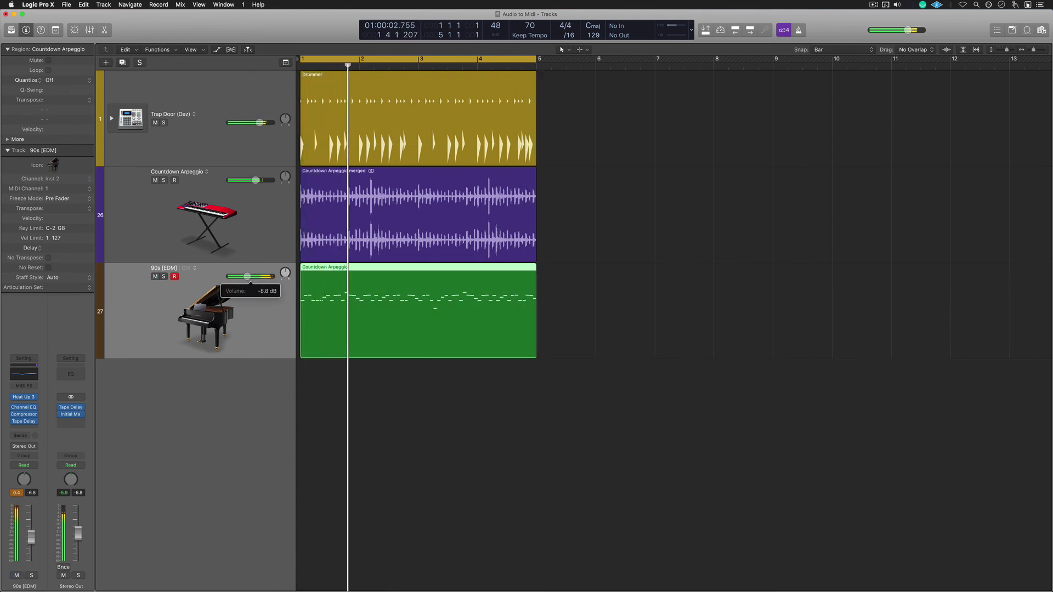
{"action": "key", "text": "Up"}
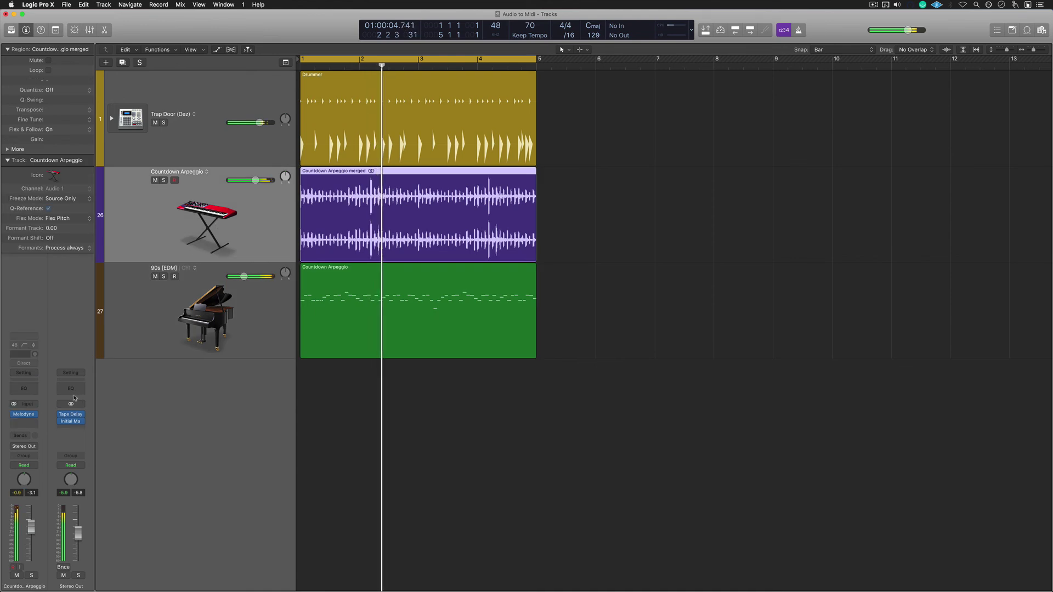
{"action": "left_click", "coordinate": [170, 332]}
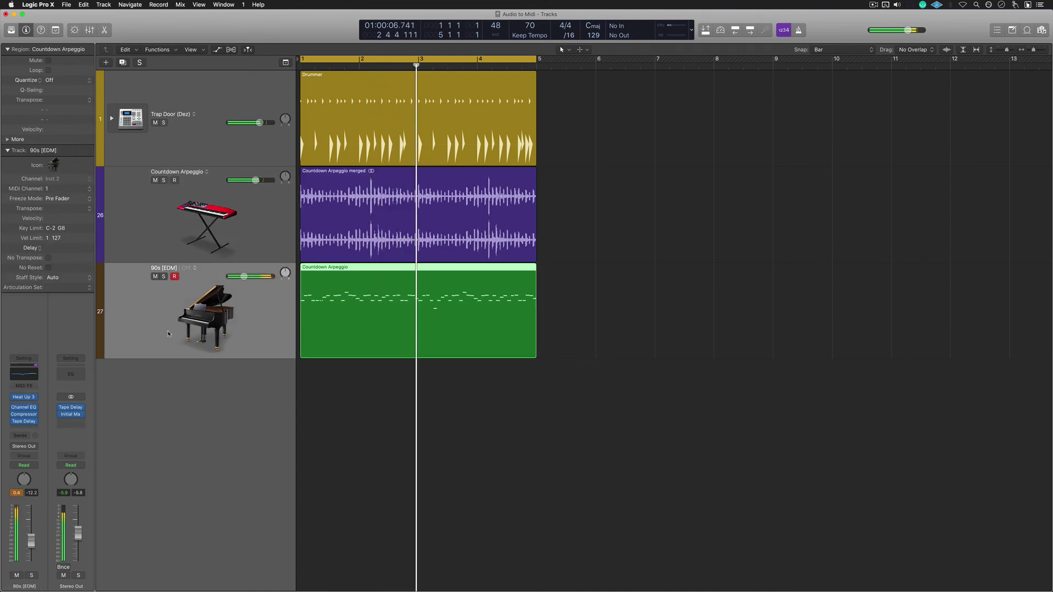
{"action": "key", "text": "Up"}
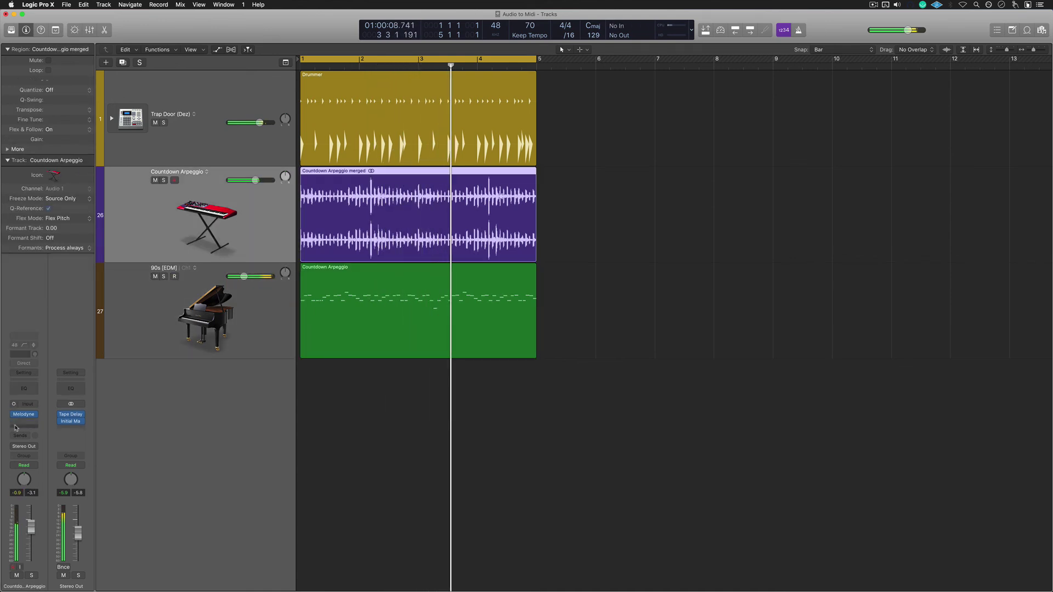